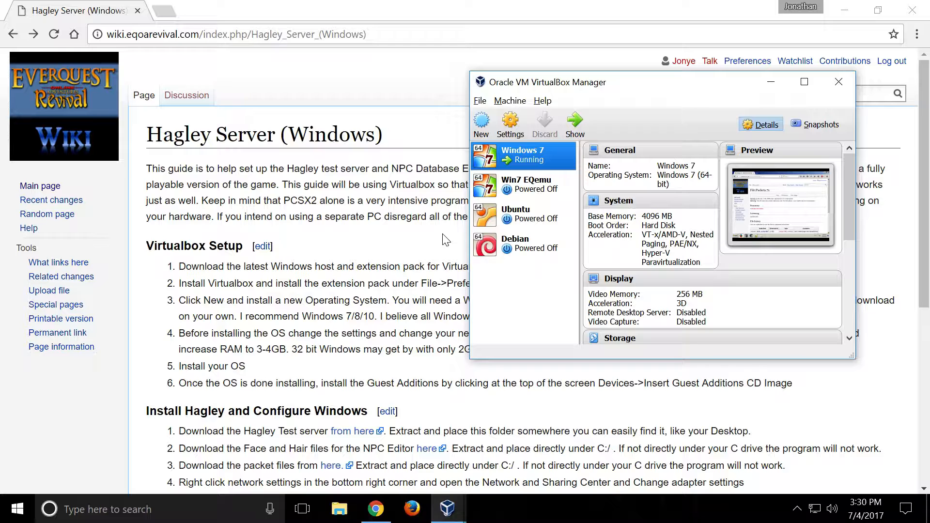
- Open the VirtualBox downloads page linked in the Virtualbox Setup section of the Hagley Server (Windows) guide
left_click(443, 239)
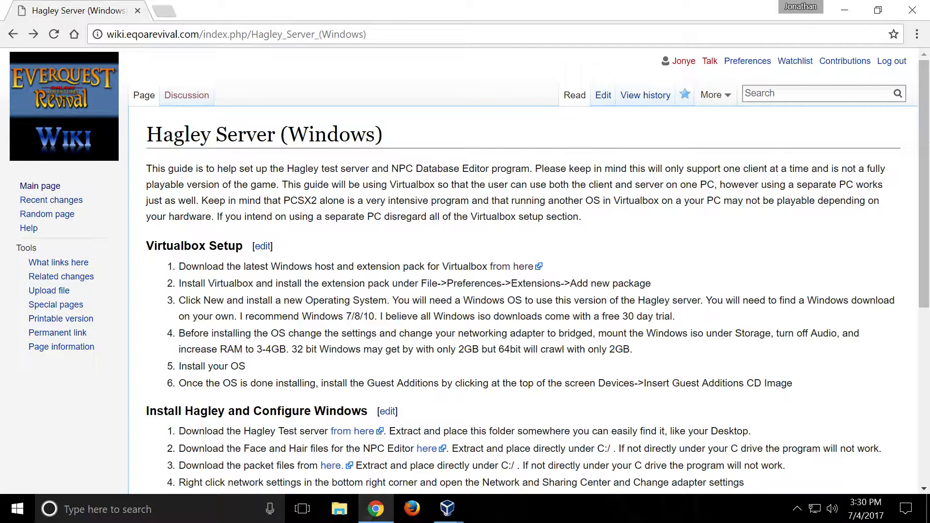
left_click(852, 13)
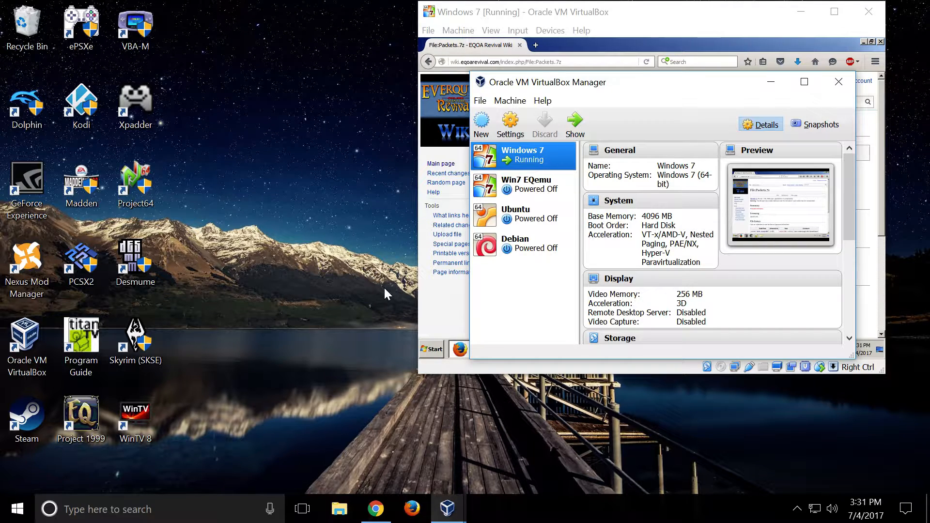
left_click(384, 517)
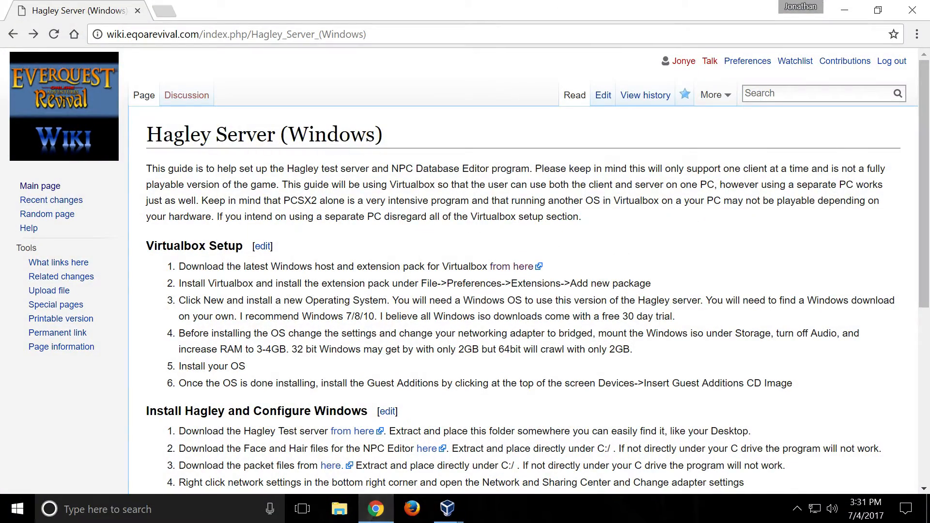
scroll(373, 259, "down", 3)
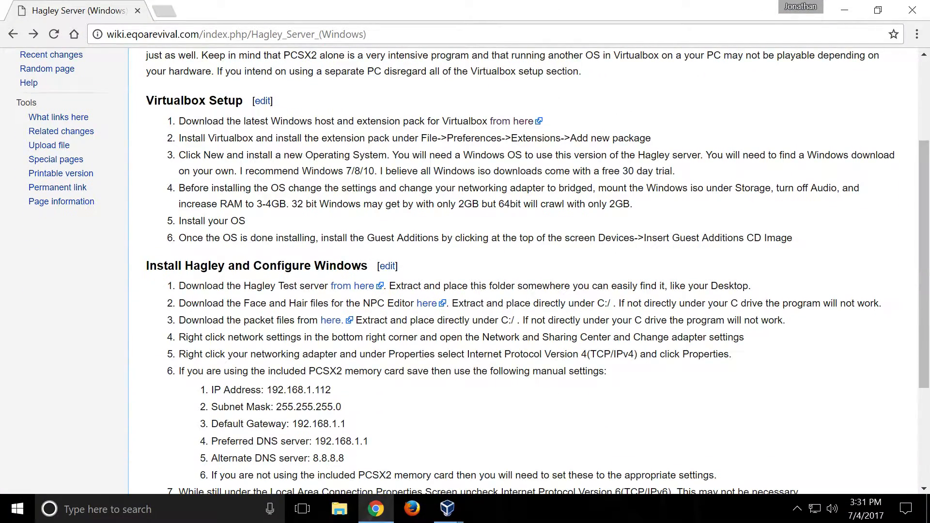
left_click(522, 123)
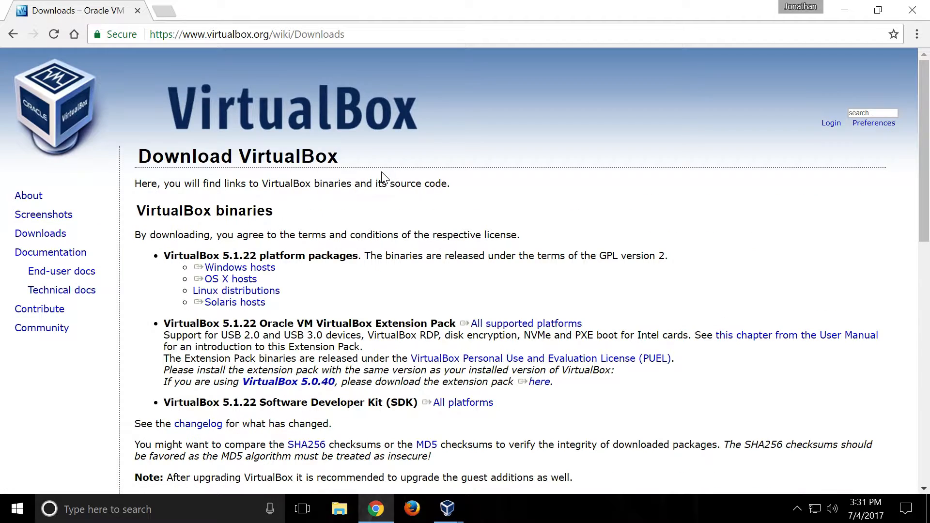
- Locate the VirtualBox 5.1.22 Windows hosts and all-platforms Extension Pack downloads, and close the browser
left_click(239, 269)
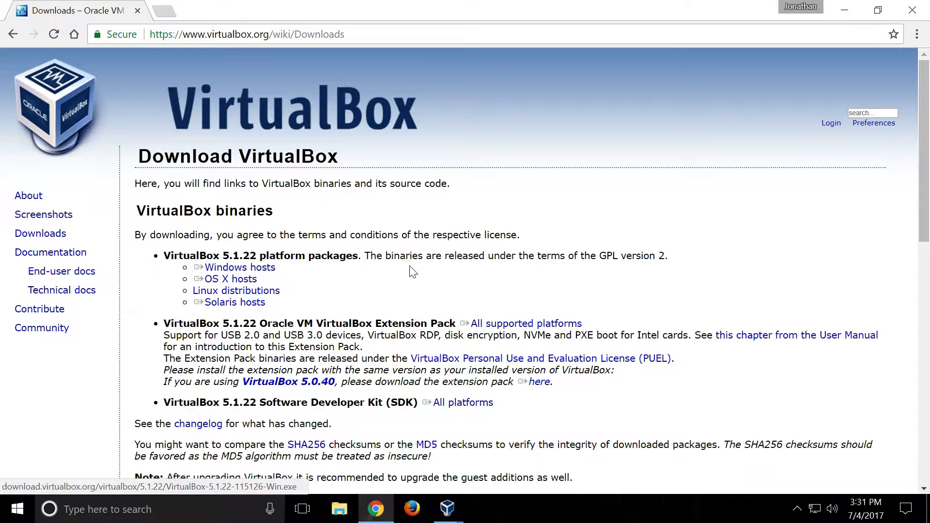
left_click(549, 326)
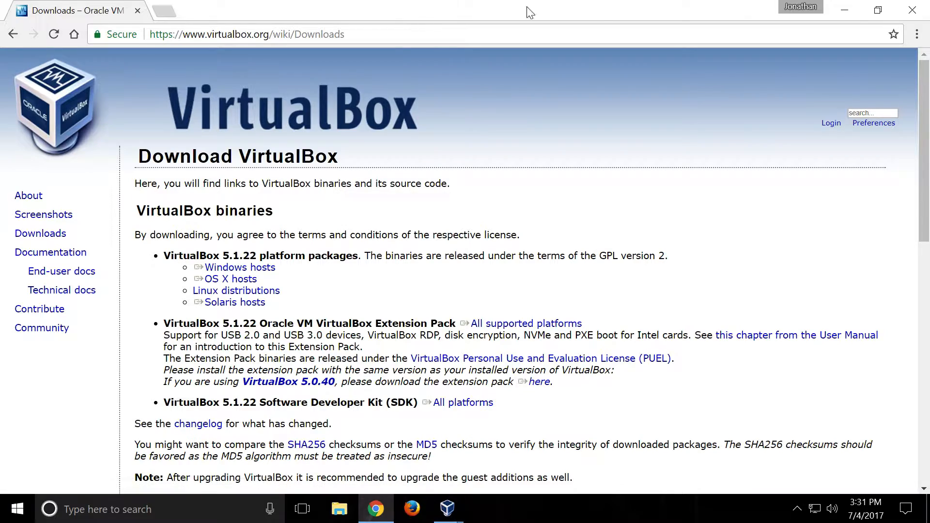
left_click(926, 5)
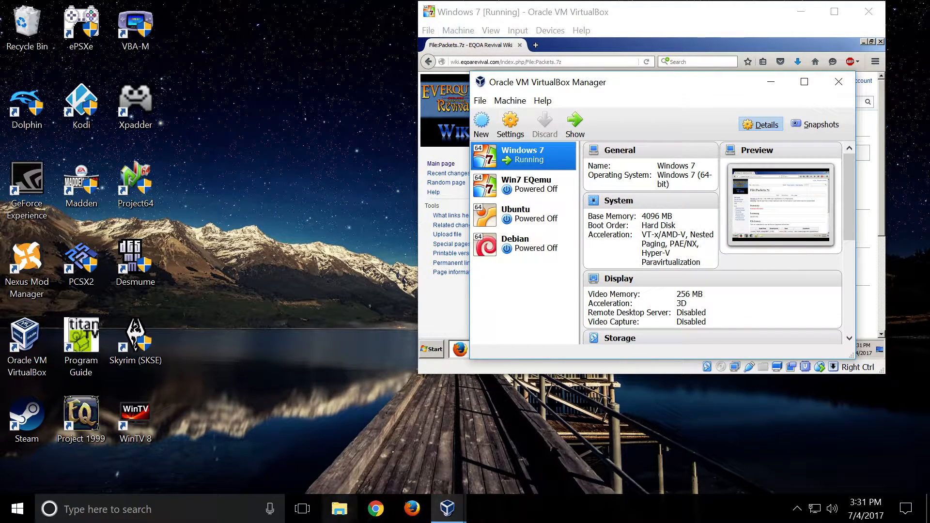
- Switch to VirtualBox, minimise the running Windows 7 machine's window and move the VirtualBox Manager window clear of its old place
left_click(438, 513)
left_click(383, 454)
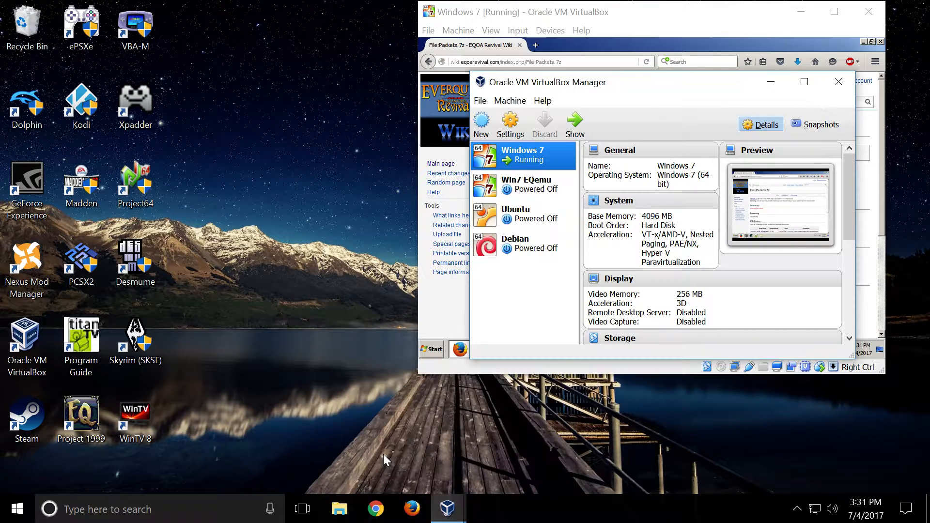
left_click(446, 509)
left_click(426, 464)
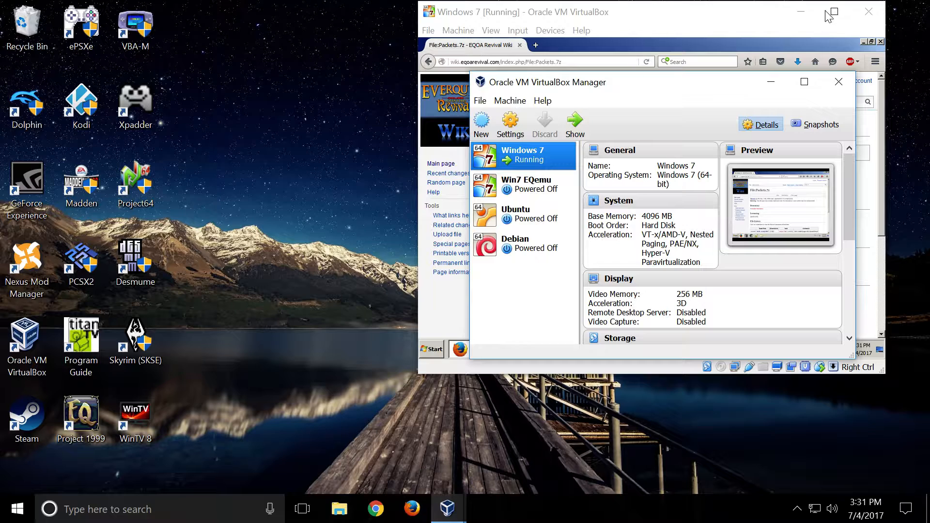
left_click(800, 11)
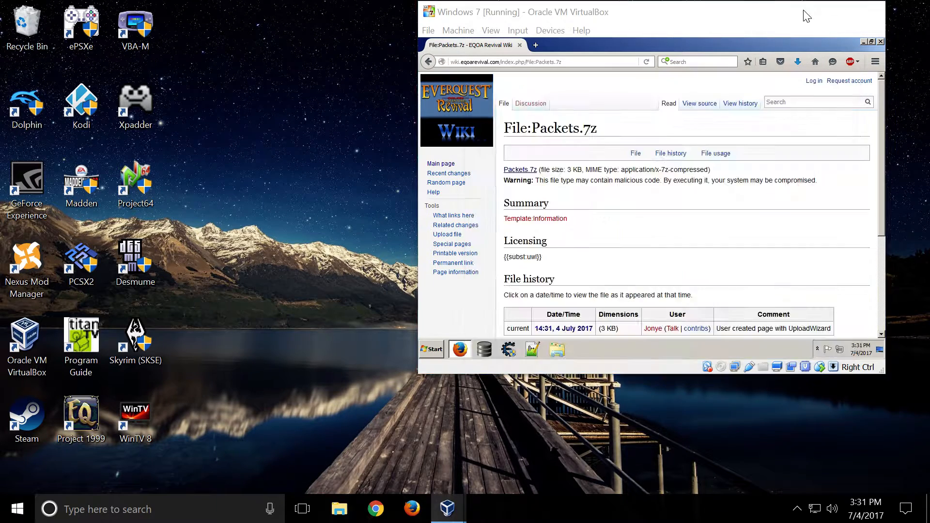
left_click_drag(598, 83, 480, 80)
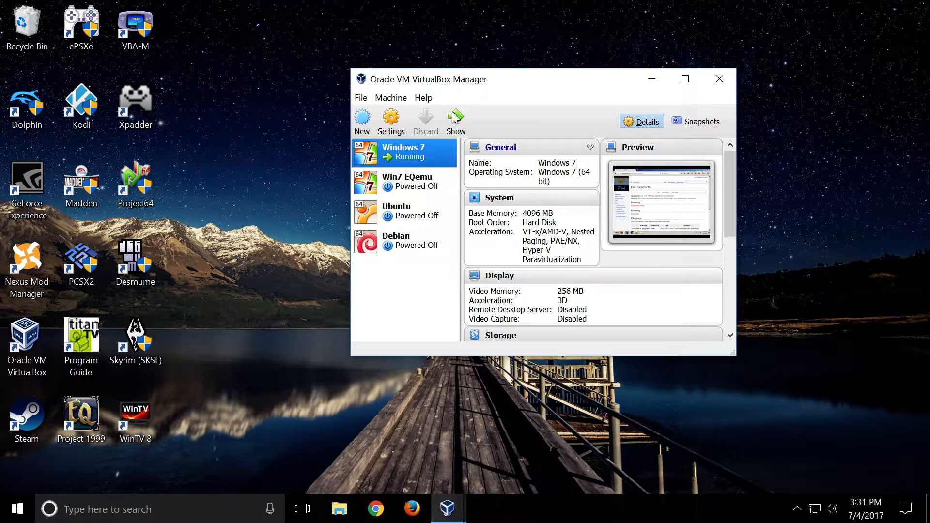
- Show the installed extension packages in the VirtualBox preferences
left_click(361, 98)
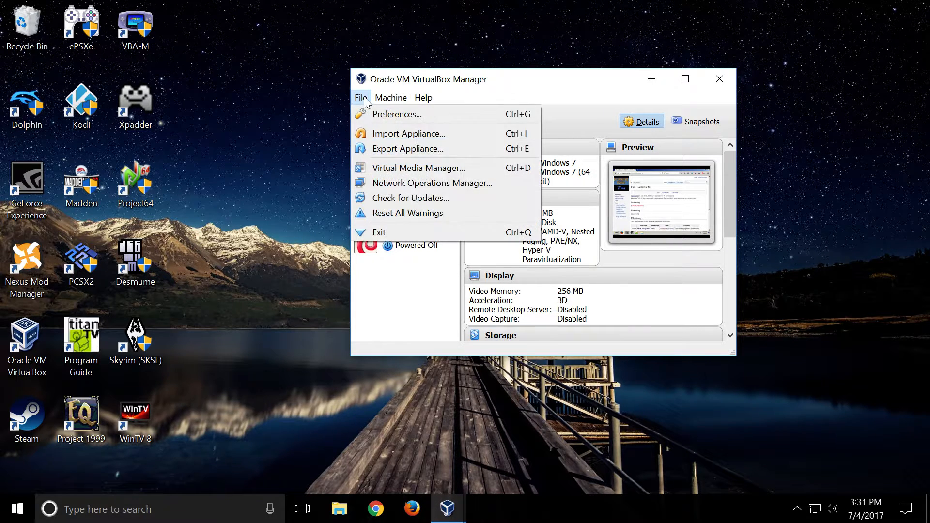
mouse_move(396, 98)
mouse_move(365, 100)
left_click(380, 113)
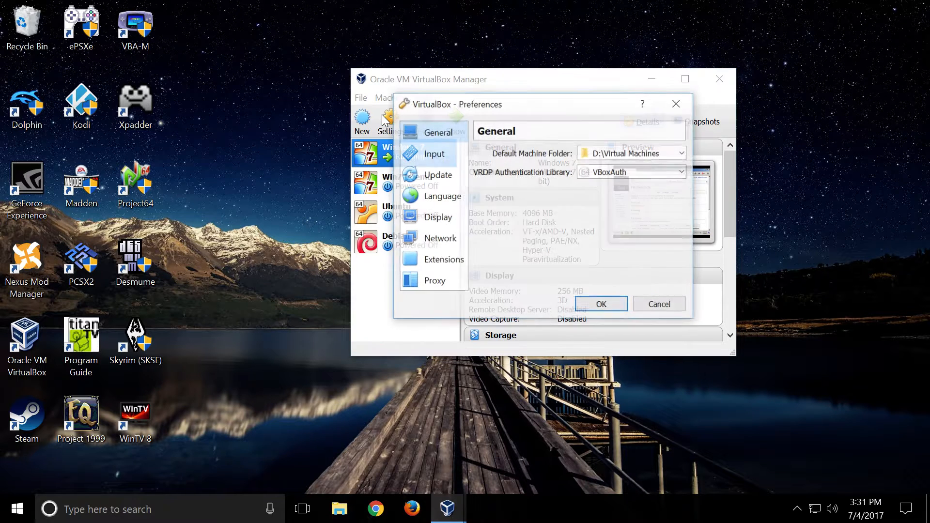
left_click(449, 259)
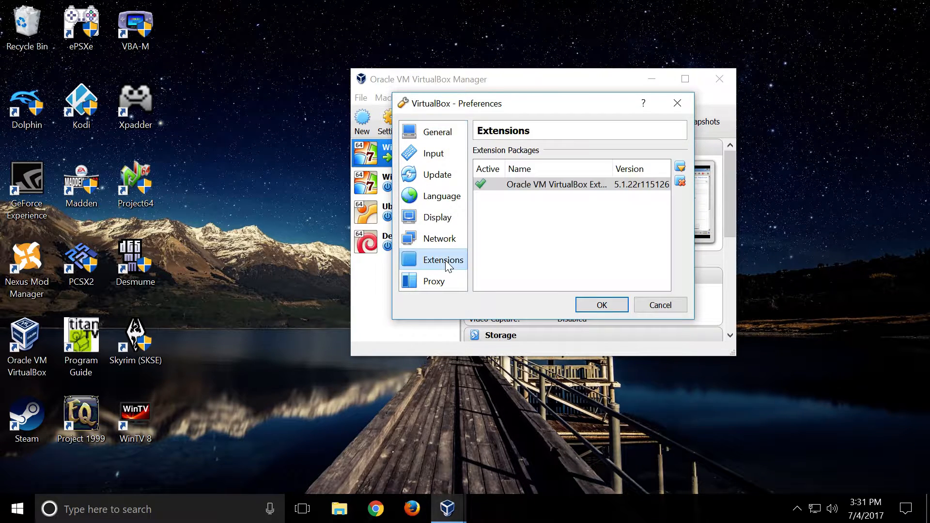
- Browse the Downloads folder for the VirtualBox Extension Pack file, and leave the preferences without adding it
left_click(680, 167)
left_click(434, 211)
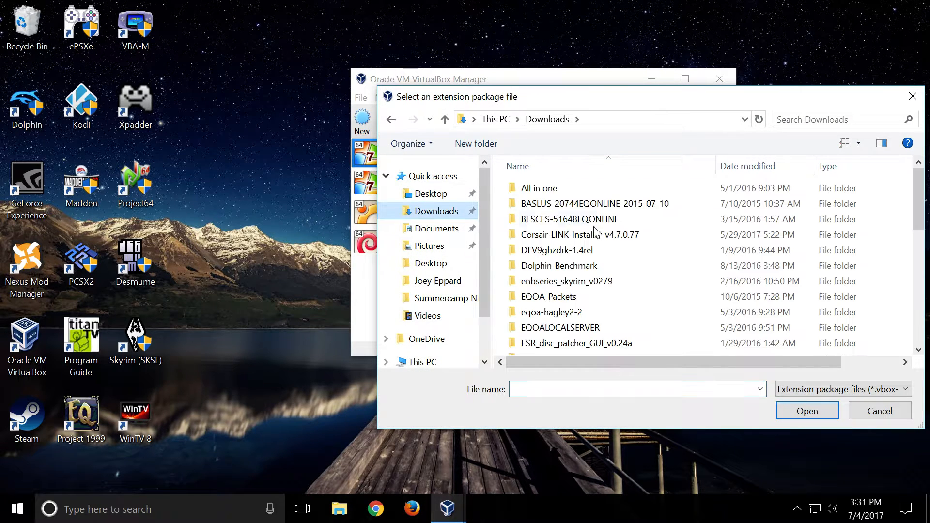
scroll(629, 247, "down", 5)
scroll(630, 248, "down", 3)
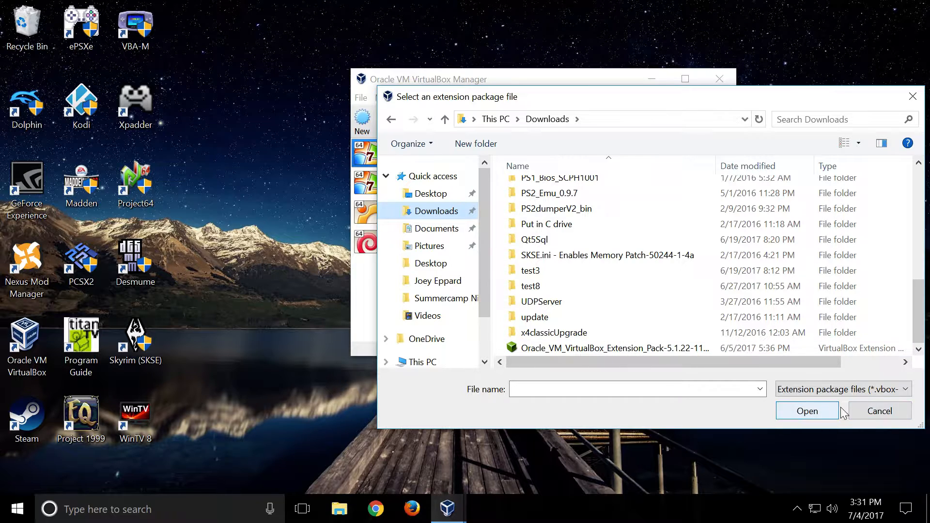
left_click(904, 411)
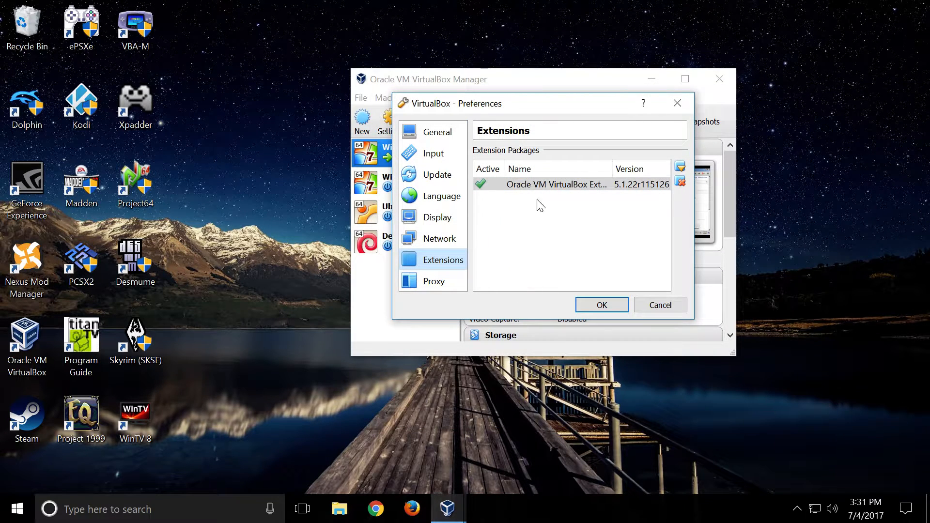
left_click(657, 305)
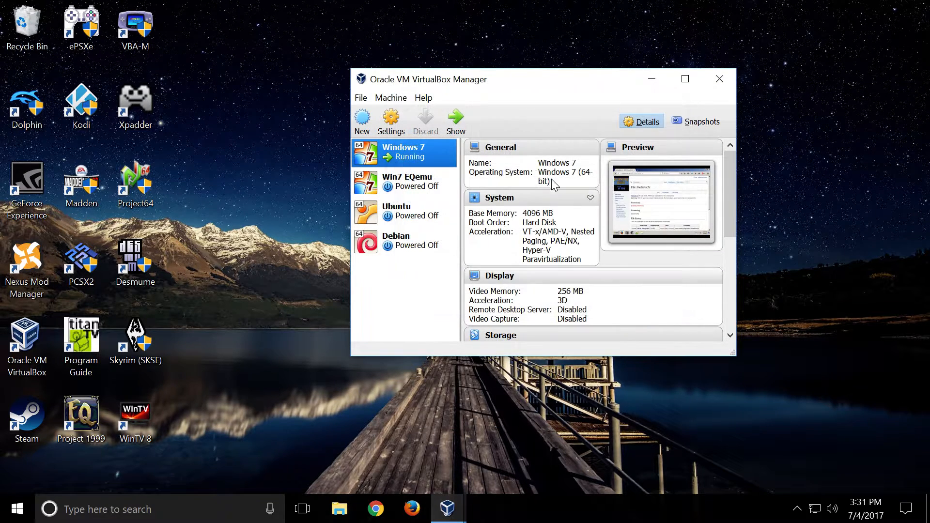
- Start a new virtual machine named "Windows 7 again" with type Microsoft Windows and version Windows 7 (64-bit)
left_click(367, 127)
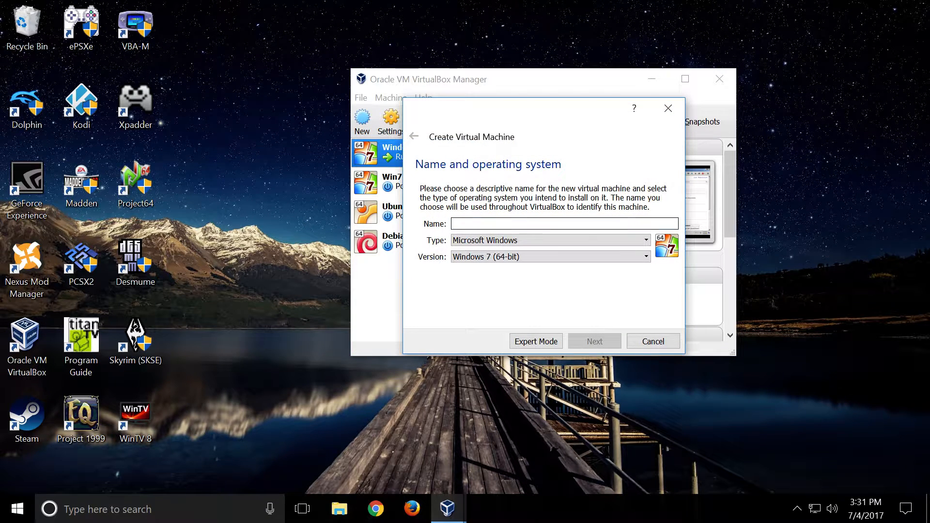
type("Windows")
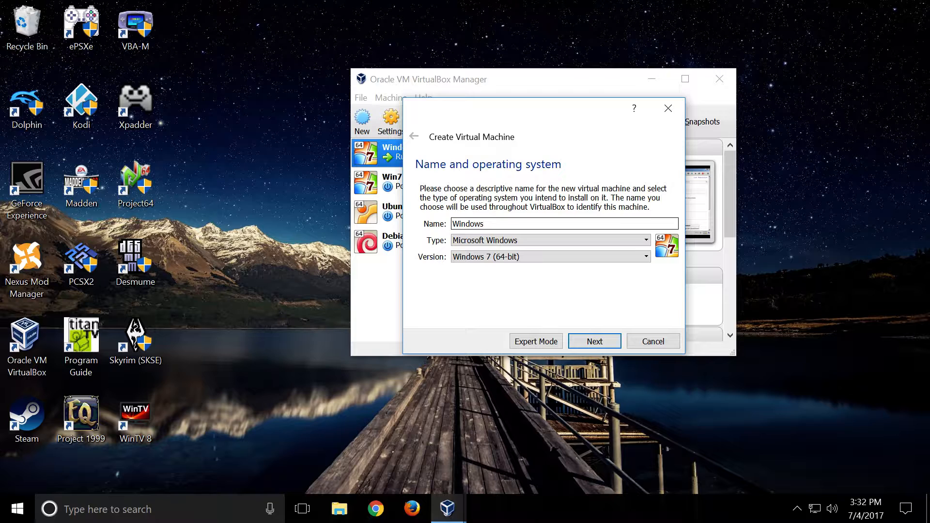
type(" 7 again")
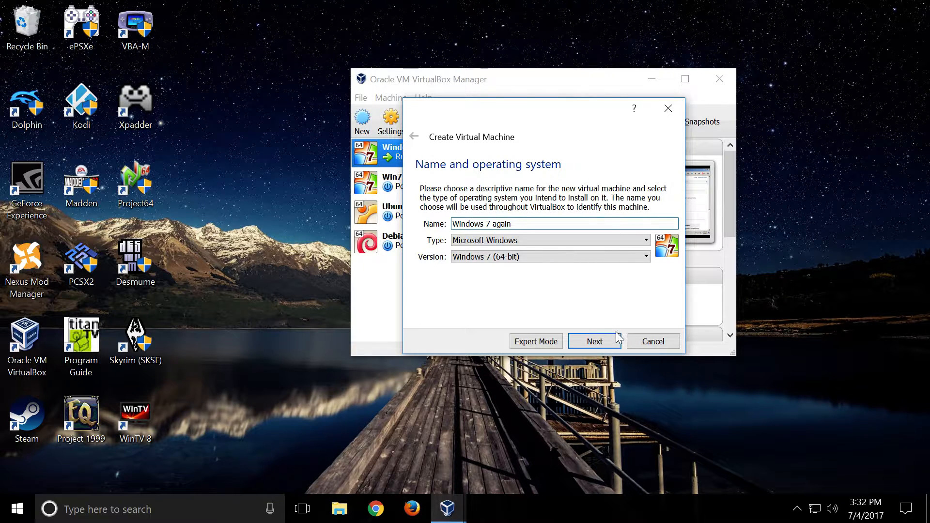
left_click(595, 341)
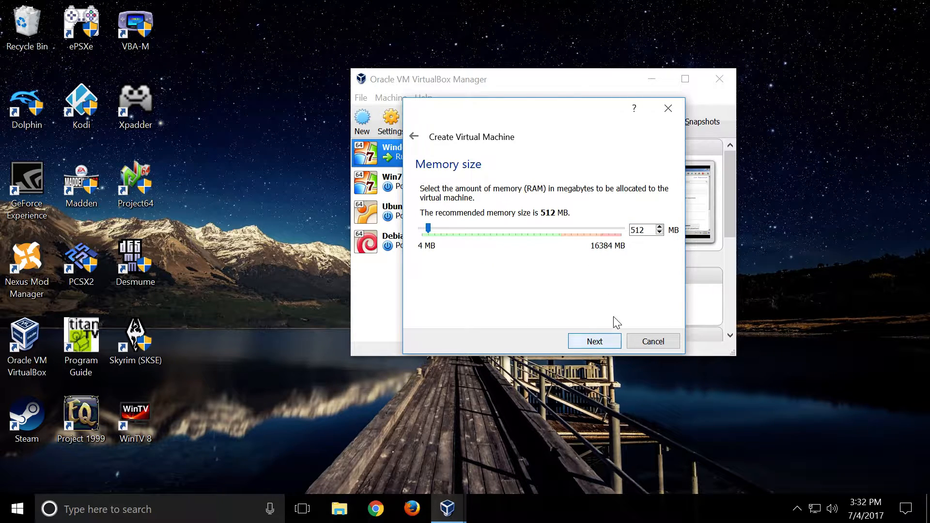
- Try memory sizes of 4096 and 3072 MB for the new machine, and settle on 4096 MB
type("4096")
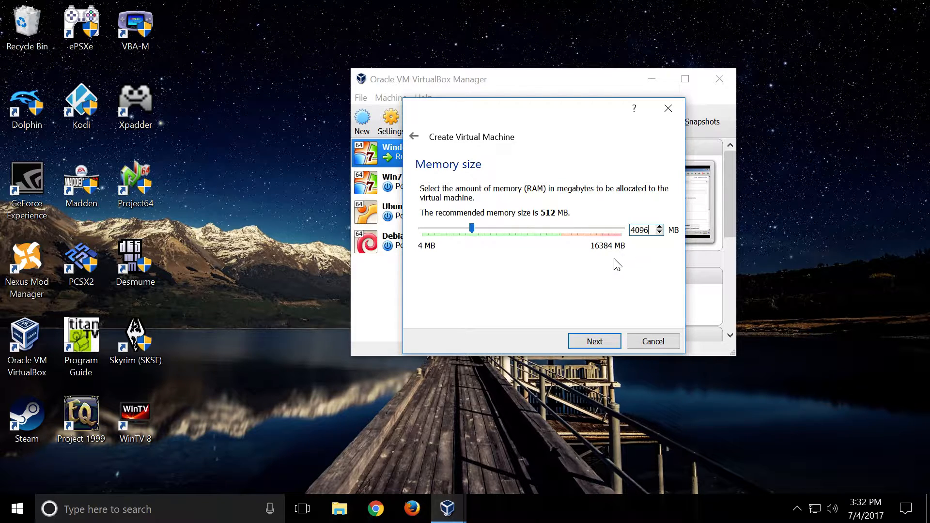
key("BackSpace")
key("BackSpace")
key("BackSpace")
key("BackSpace")
type("3072")
key("BackSpace")
key("BackSpace")
key("BackSpace")
key("BackSpace")
type("4096")
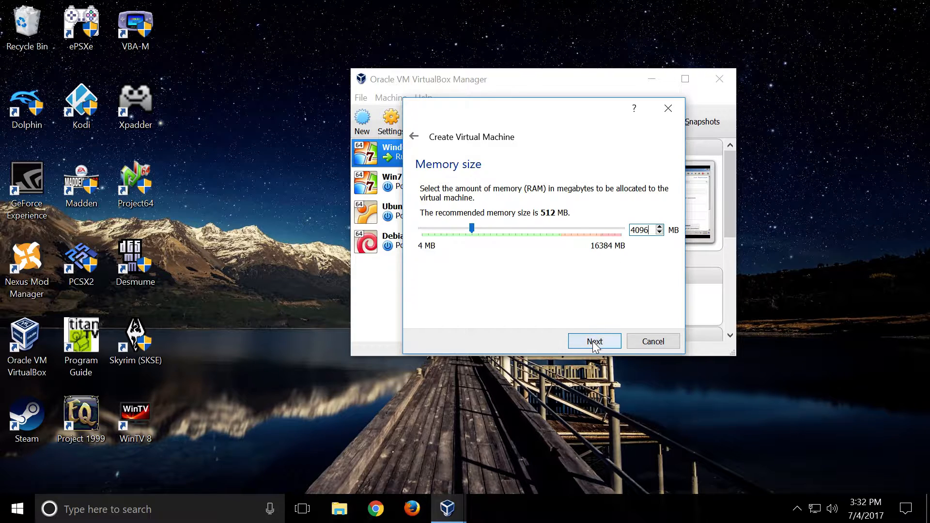
left_click(595, 341)
- Choose to create a virtual hard disk as a dynamically allocated VDI (VirtualBox Disk Image)
left_click(594, 342)
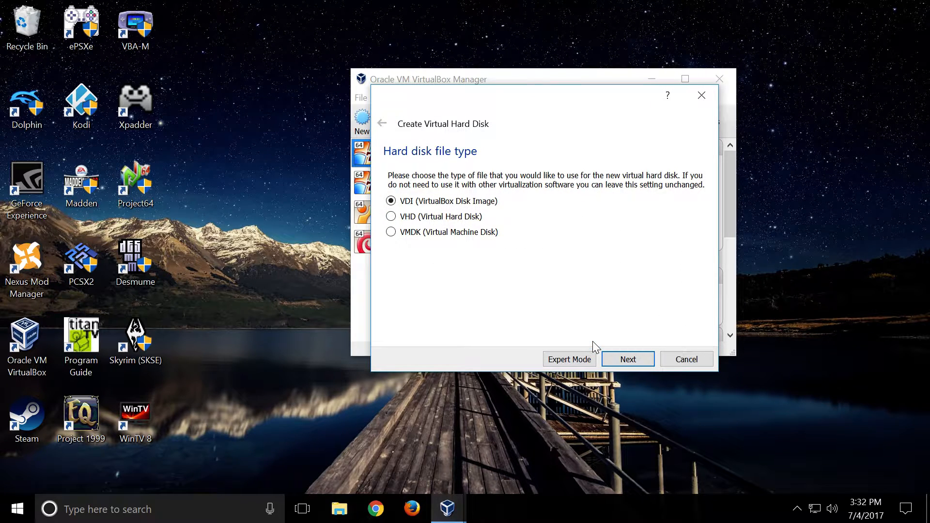
left_click(628, 358)
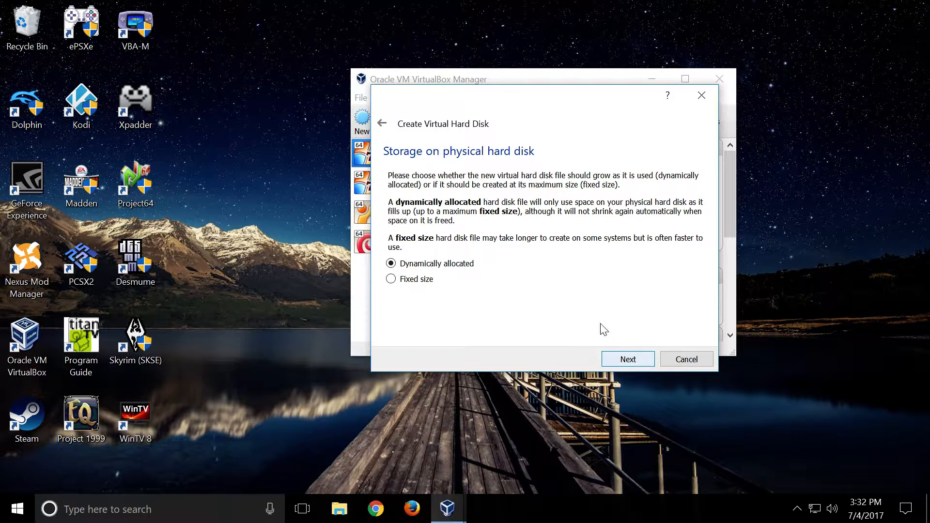
left_click(625, 361)
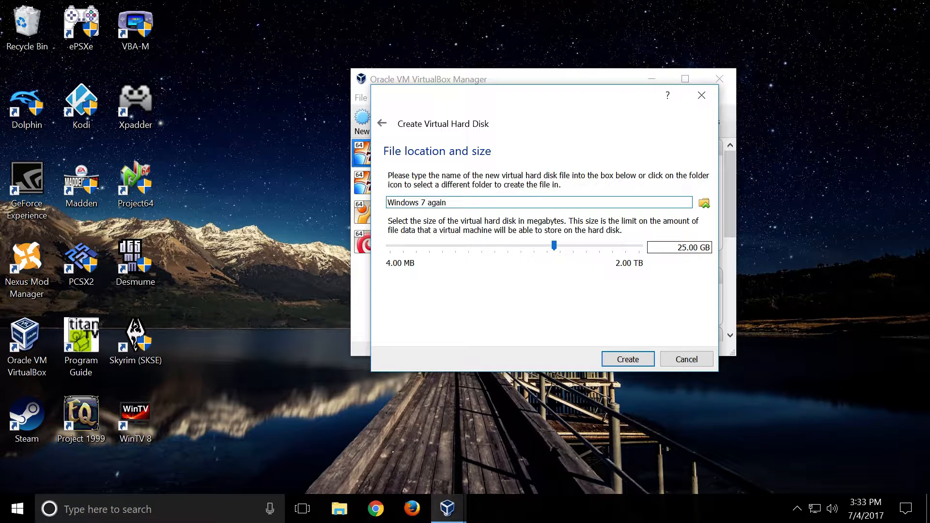
- Enter 40 GB as the virtual hard disk size, and cancel creating both the disk and the machine
left_click_drag(688, 247, 677, 247)
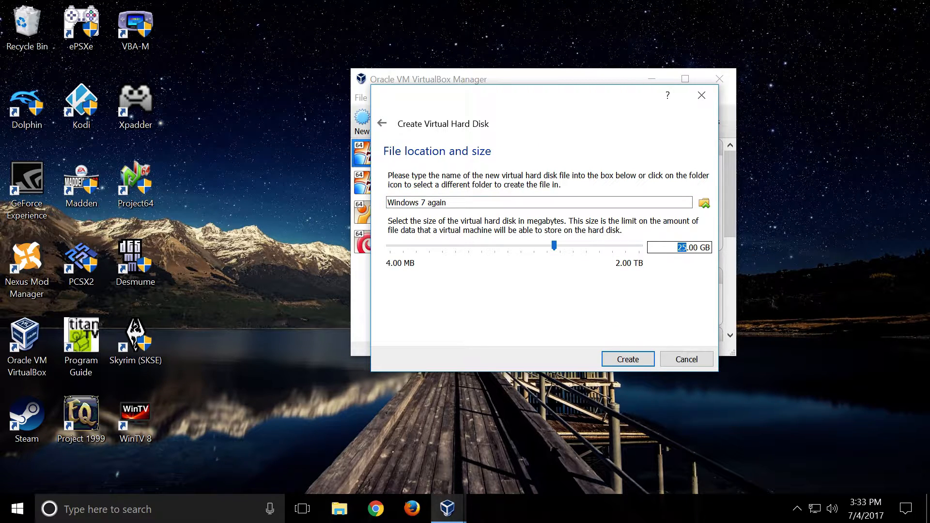
type("40")
left_click(691, 357)
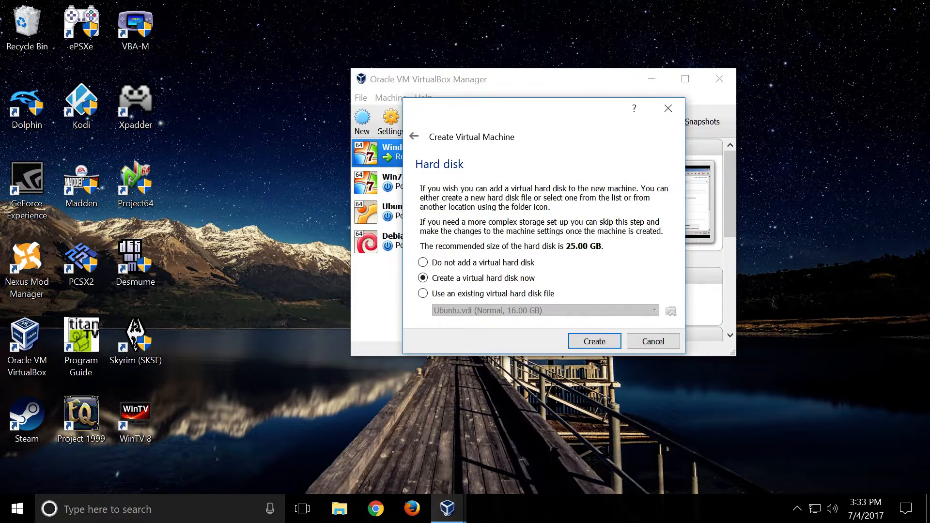
left_click(670, 340)
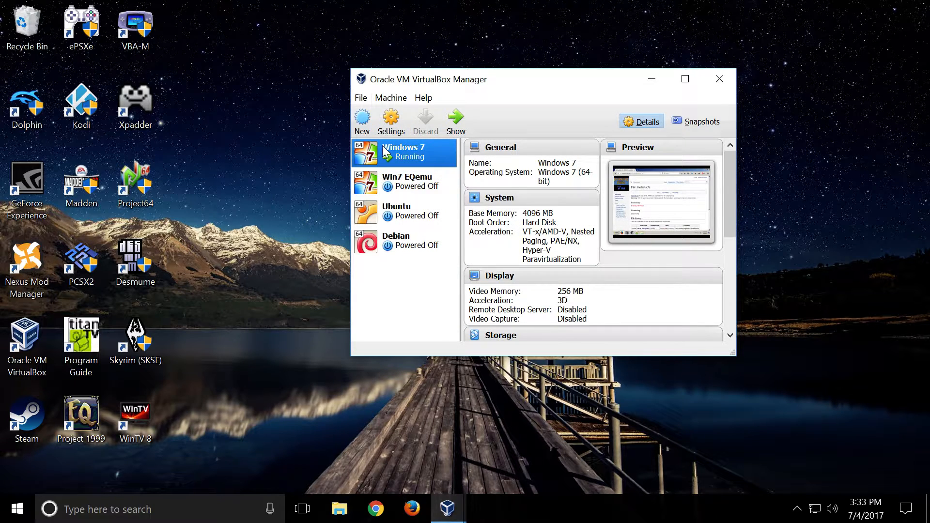
- Open the Windows 7 machine's settings and review its System motherboard and Display screen options
right_click(410, 154)
left_click(435, 163)
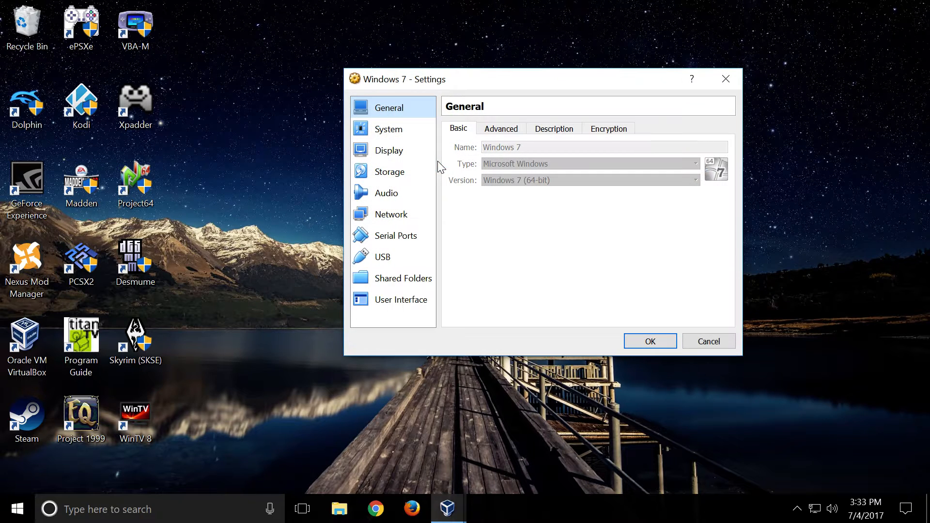
left_click(422, 138)
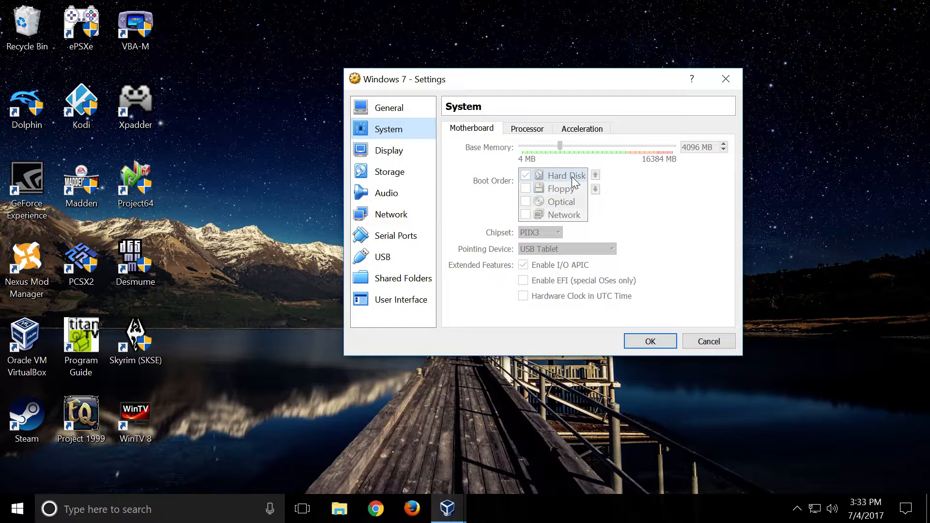
left_click(390, 152)
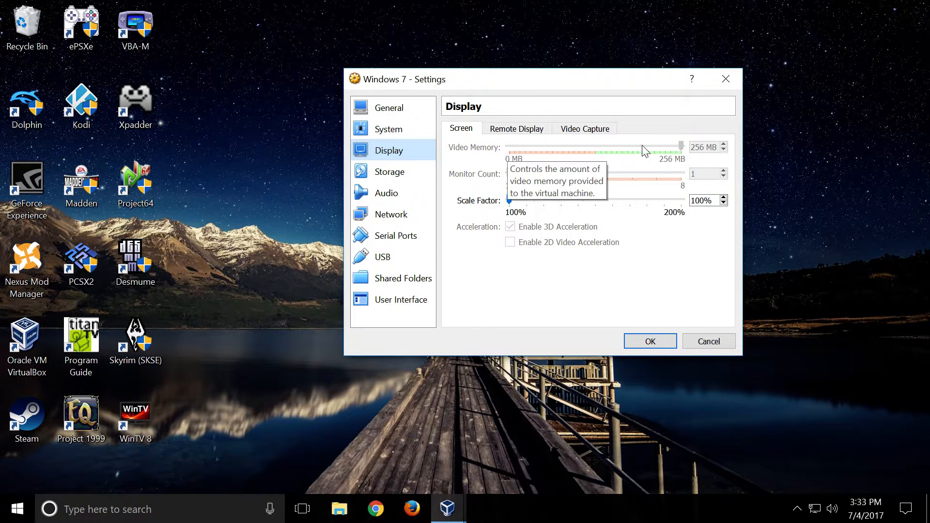
- In the Storage settings, browse for a virtual optical disk file for the empty optical drive, and cancel without choosing one
left_click(382, 173)
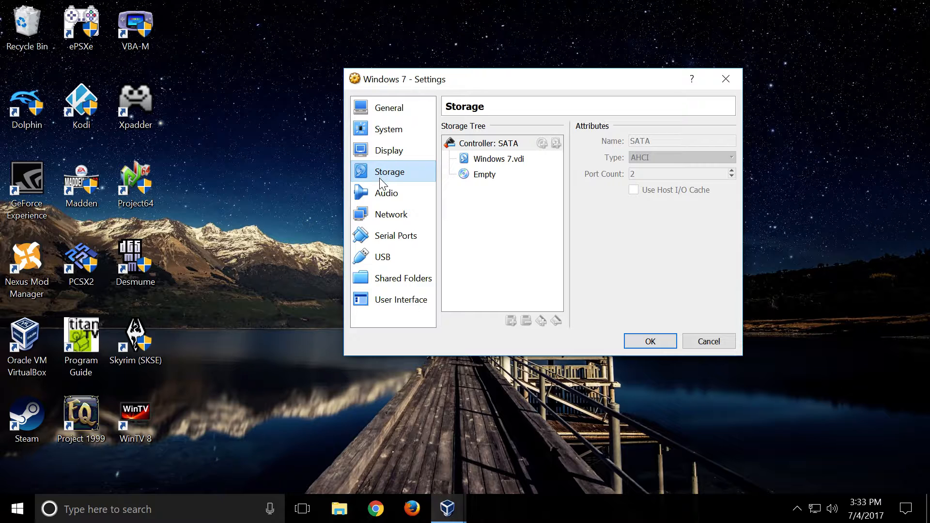
left_click(490, 176)
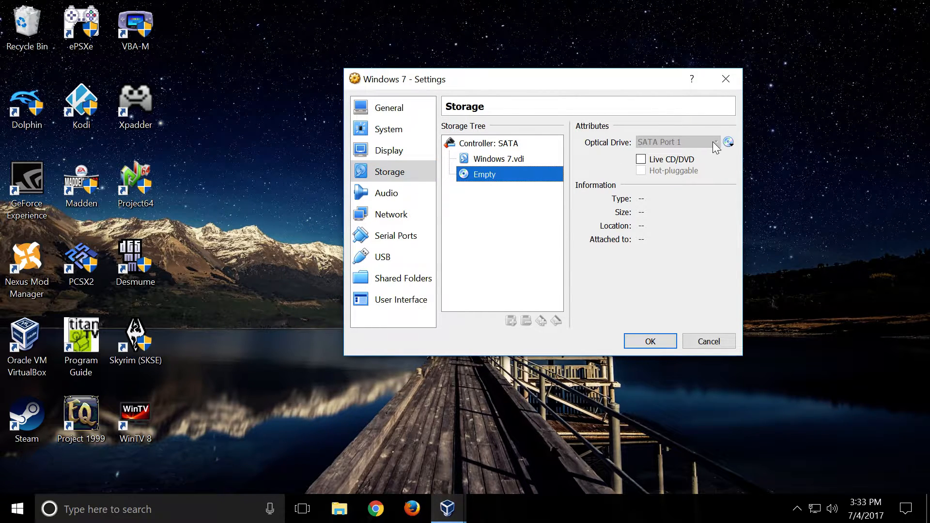
left_click(730, 141)
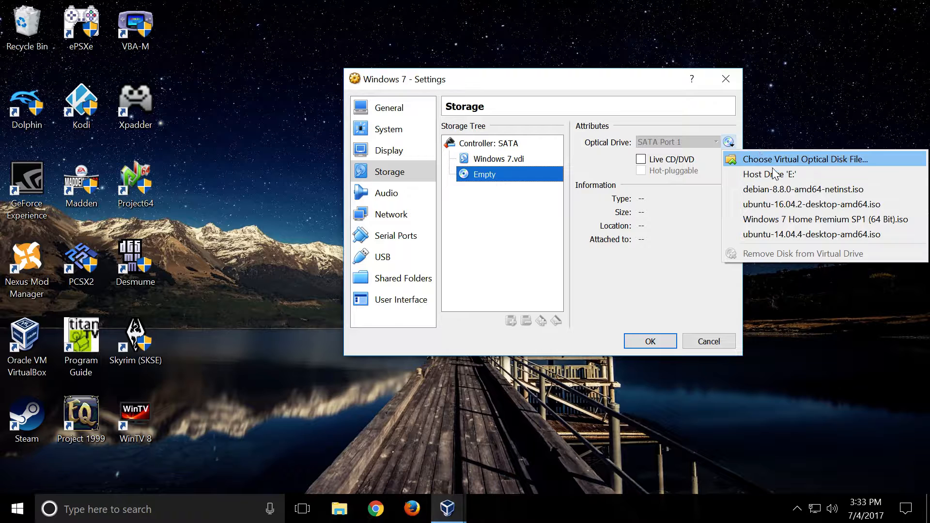
left_click(785, 159)
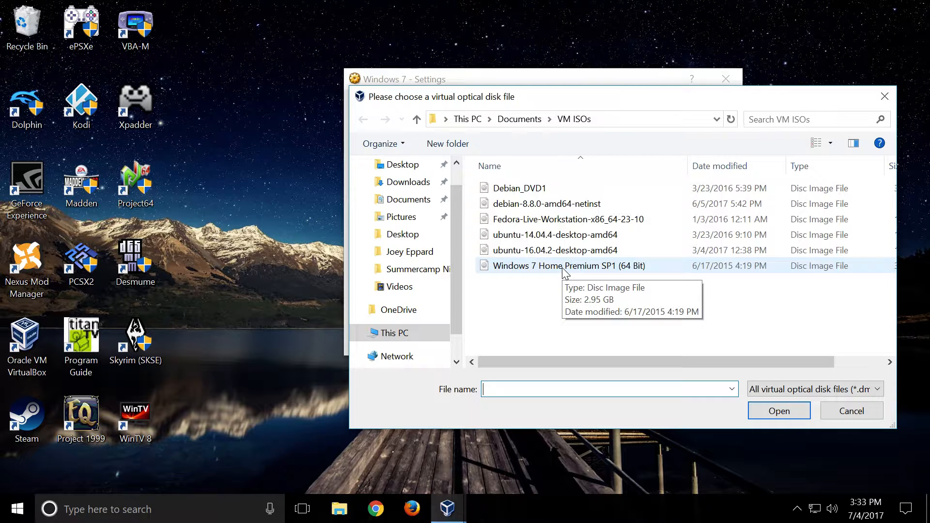
left_click(885, 96)
- Review the Windows 7 machine's Audio and Network adapter settings, and close the settings dialog
left_click(403, 194)
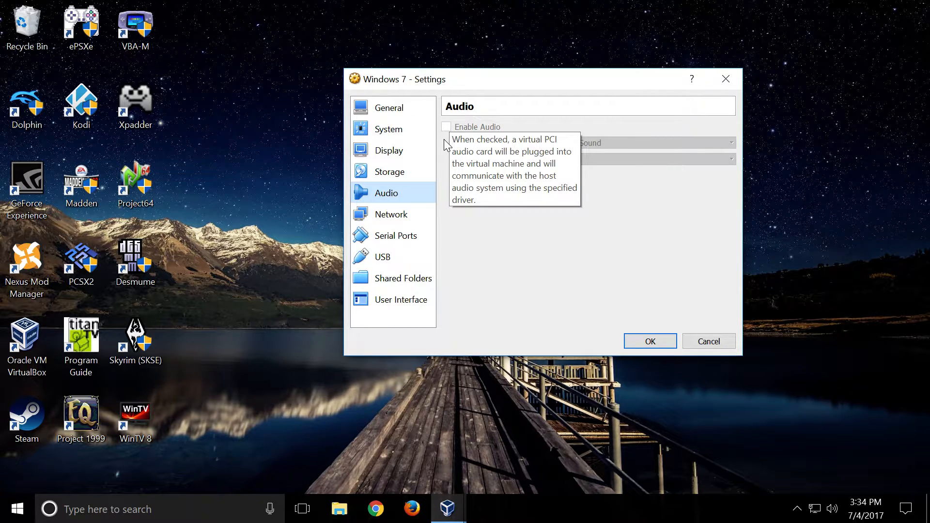
left_click(412, 211)
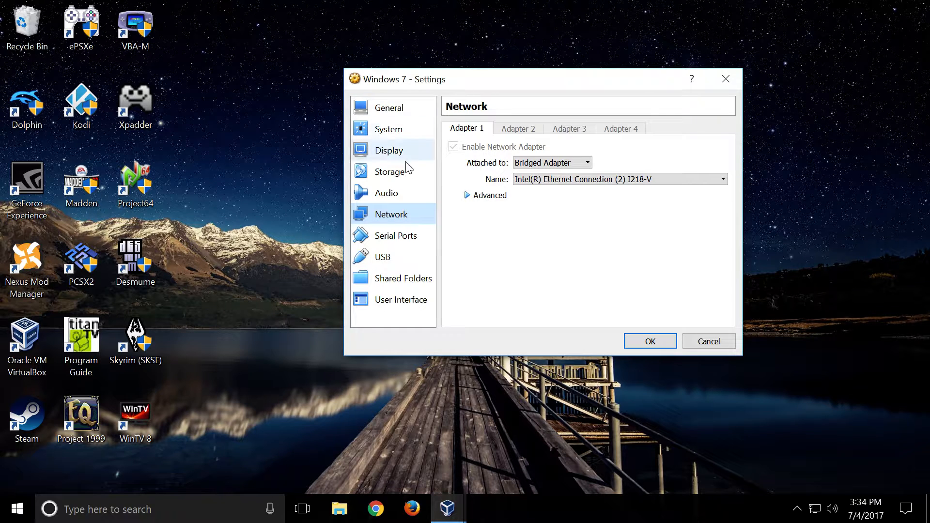
left_click(650, 342)
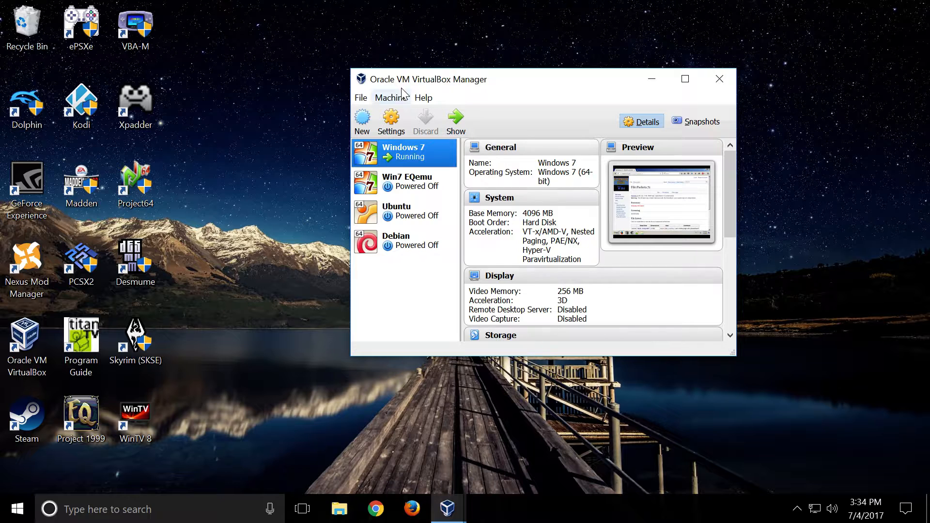
- Switch to the running Windows 7 machine, minimize its browser, and locate the command for inserting the Guest Additions CD image
left_click(454, 514)
left_click(503, 445)
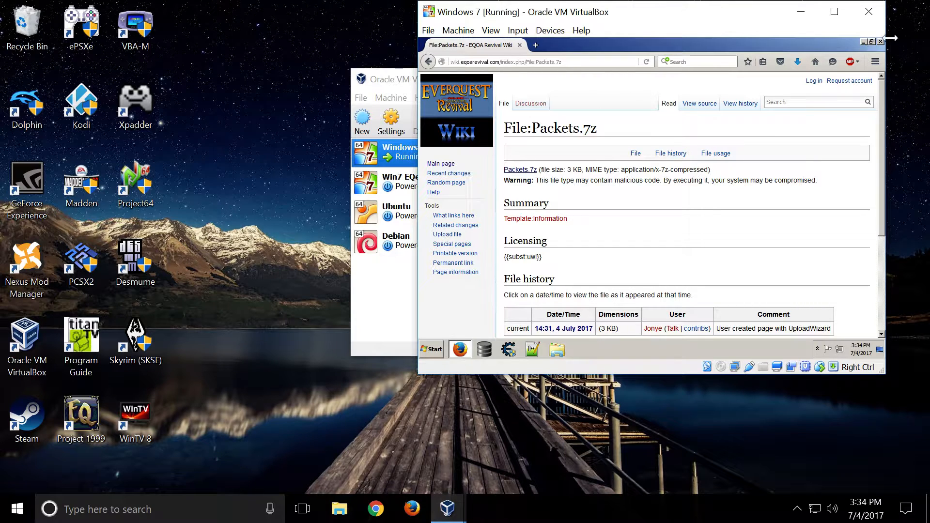
left_click(863, 42)
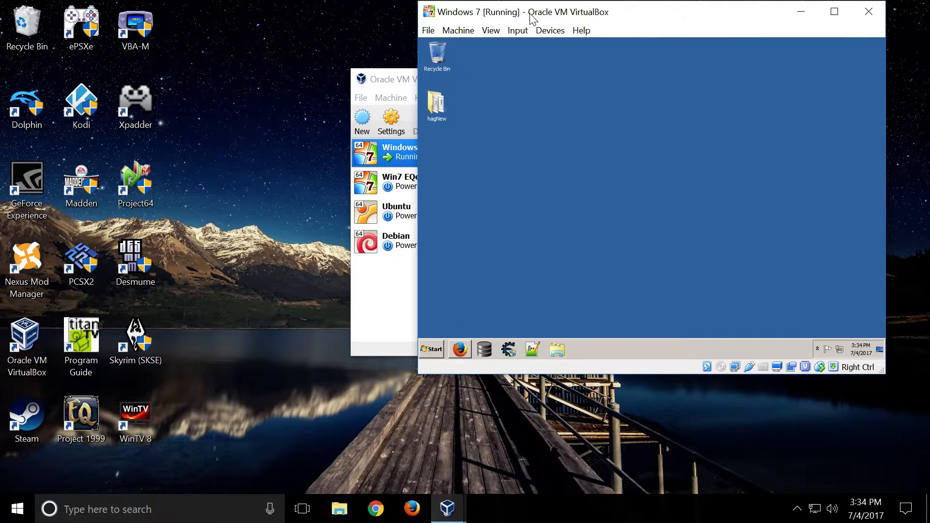
left_click(552, 31)
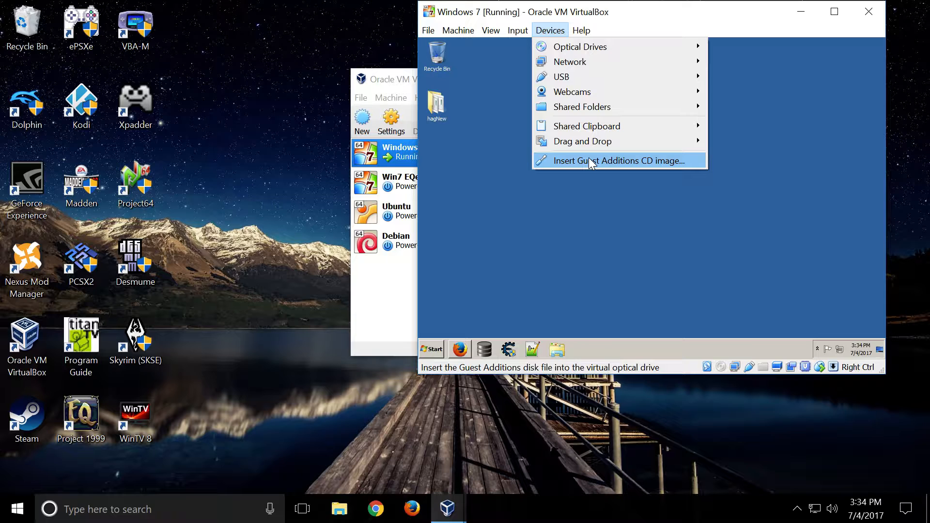
left_click(630, 161)
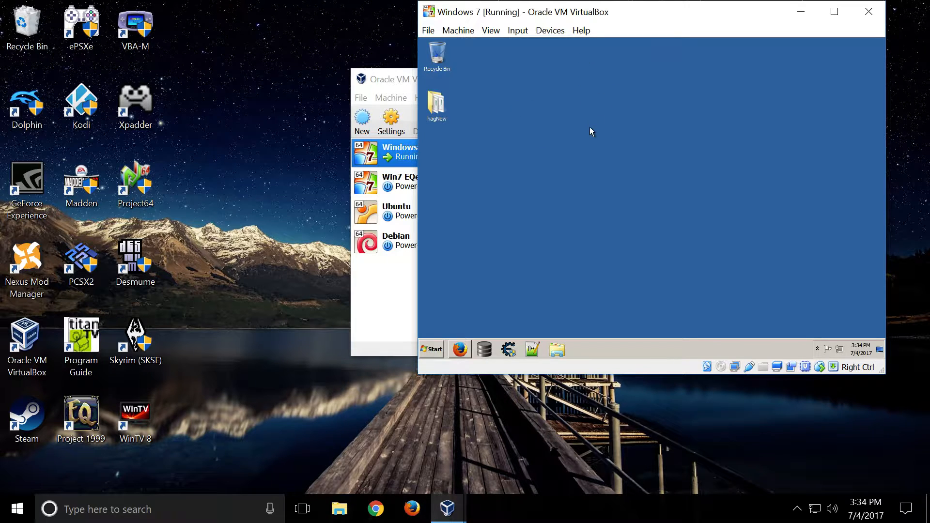
- View the desktop personalization themes in the Windows 7 guest and close the window
right_click(588, 252)
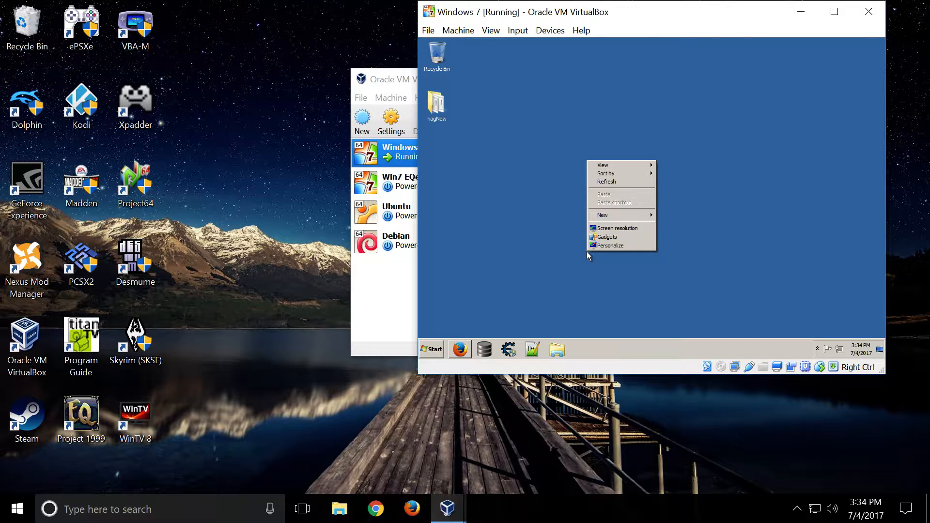
left_click(611, 246)
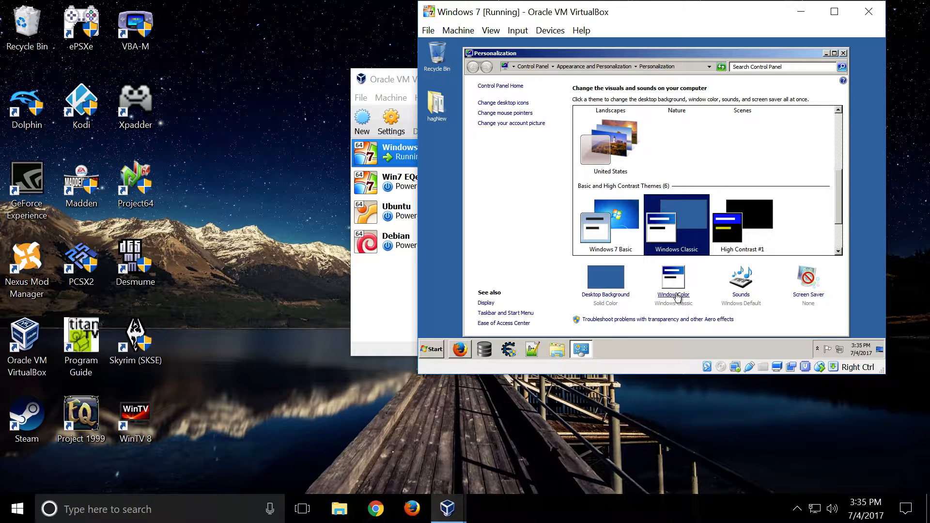
left_click(844, 53)
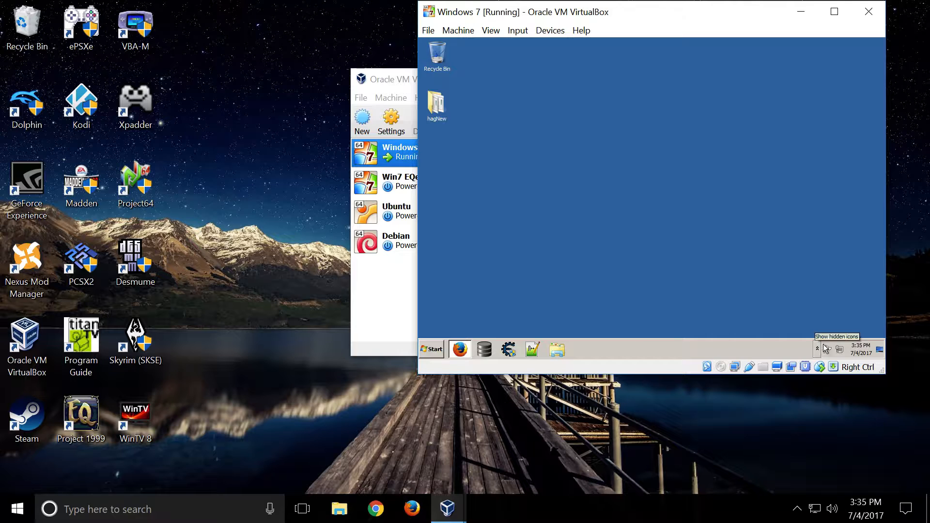
- Open the properties of the guest's Local Area Connection from the Network and Sharing Center's adapter settings
right_click(840, 350)
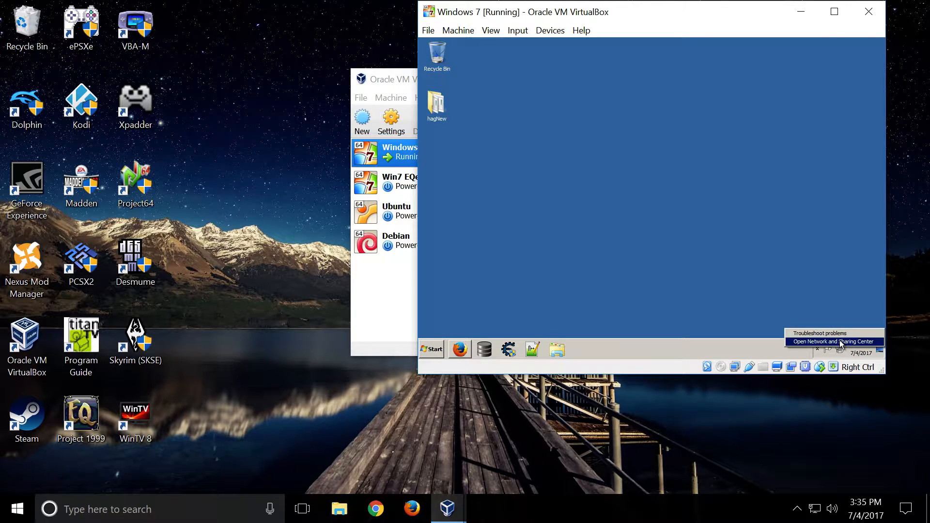
left_click(839, 342)
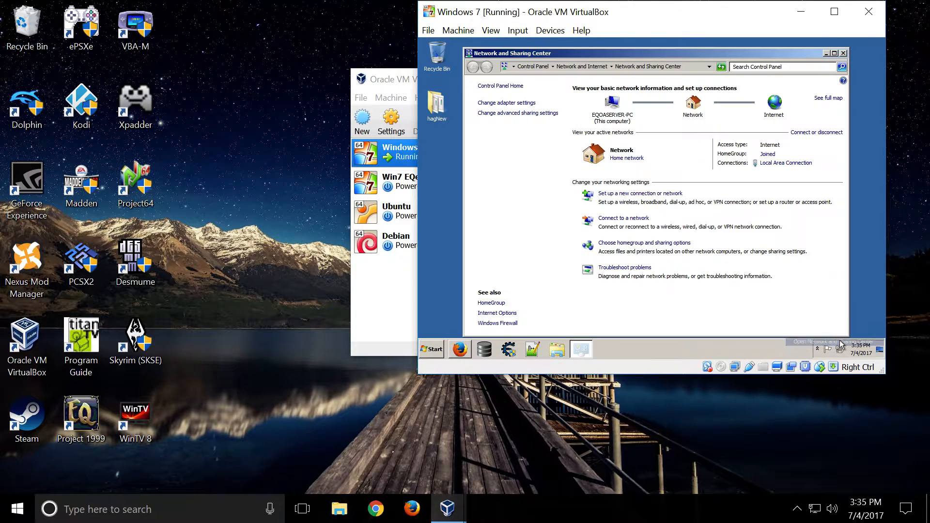
left_click(508, 103)
left_click(510, 103)
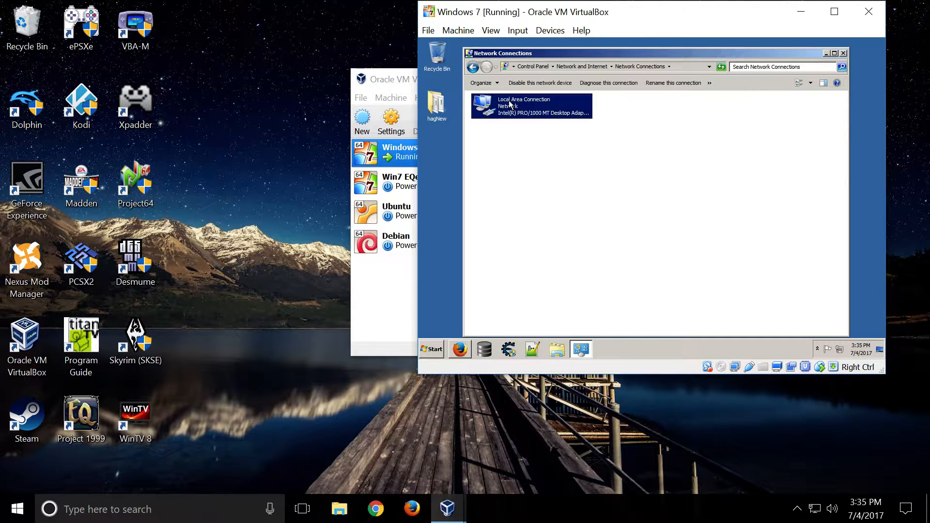
right_click(509, 103)
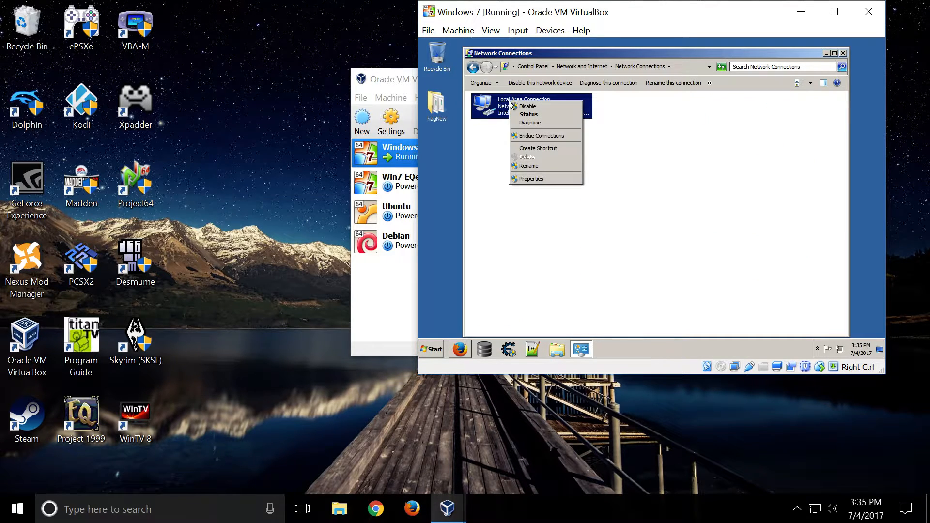
left_click(530, 178)
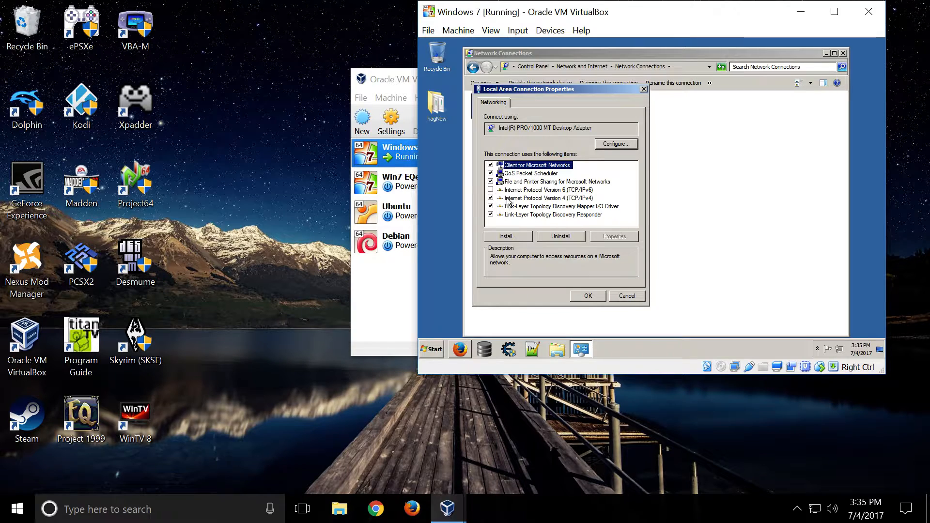
- Review the Internet Protocol Version 4 (TCP/IPv4) address and DNS settings, and close all the network windows
left_click(541, 200)
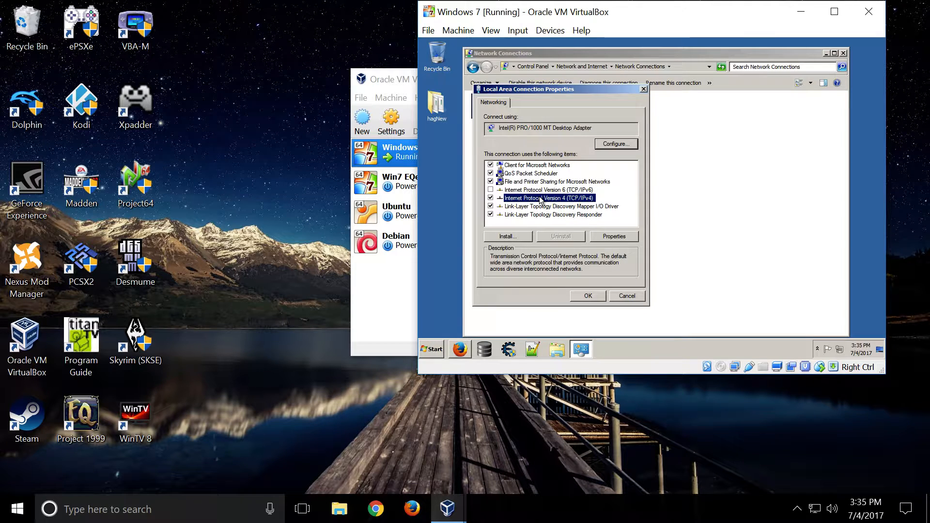
left_click(609, 237)
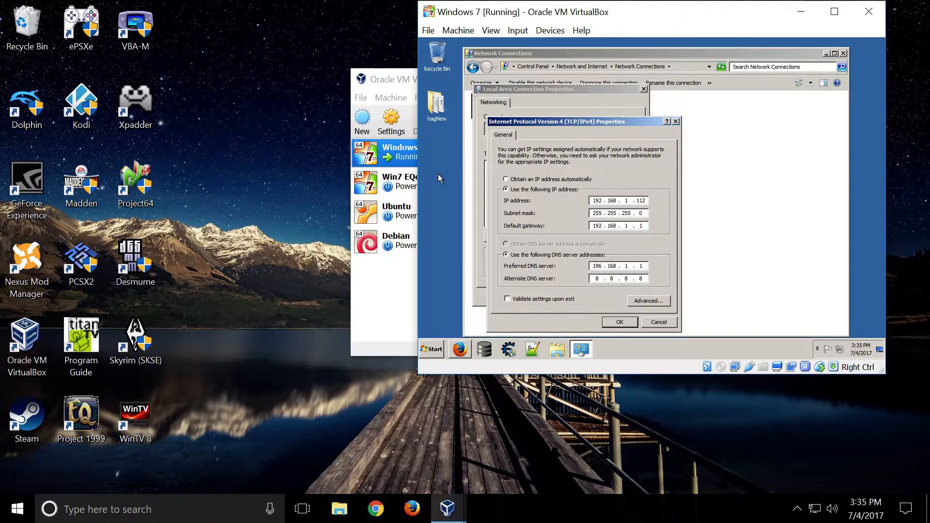
left_click(620, 322)
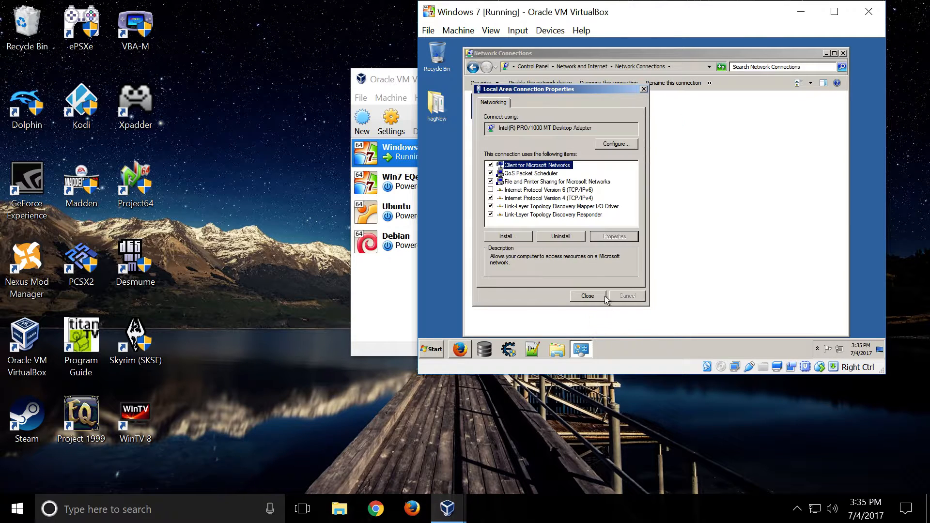
left_click(608, 299)
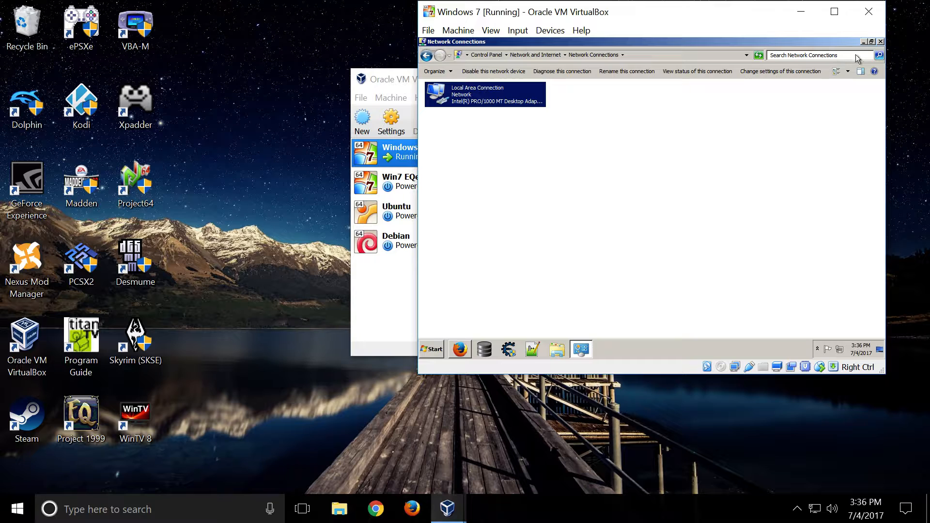
left_click(843, 53)
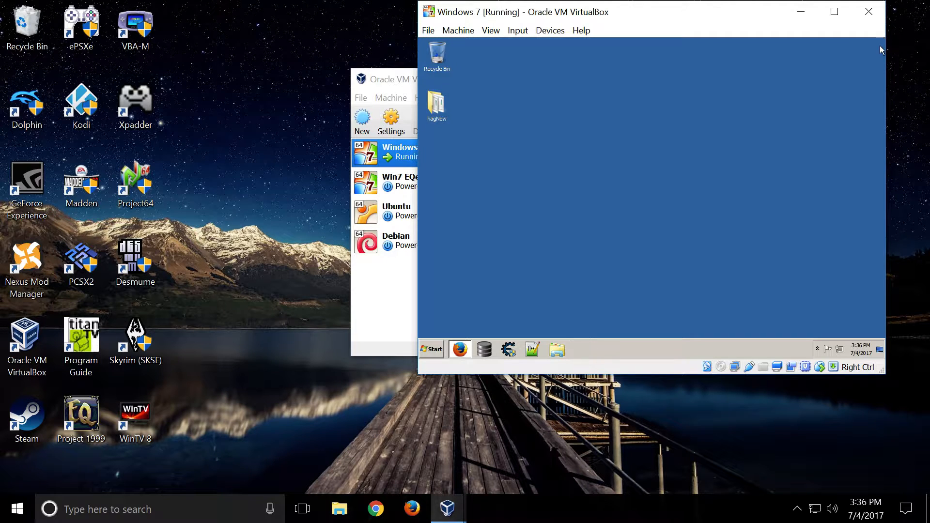
- Return to the Hagley Server (Windows) guide in Firefox, review the full list of downloaded files, and minimize the browser
left_click(459, 349)
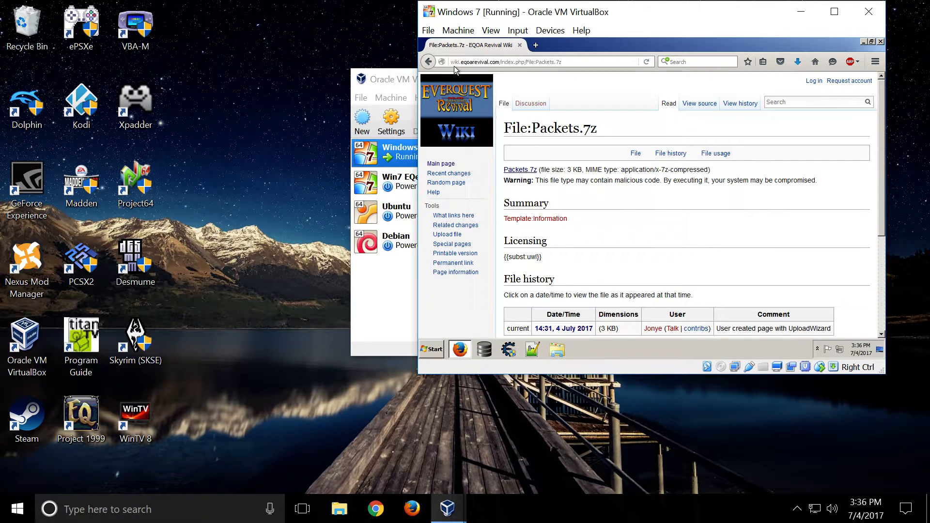
left_click(428, 59)
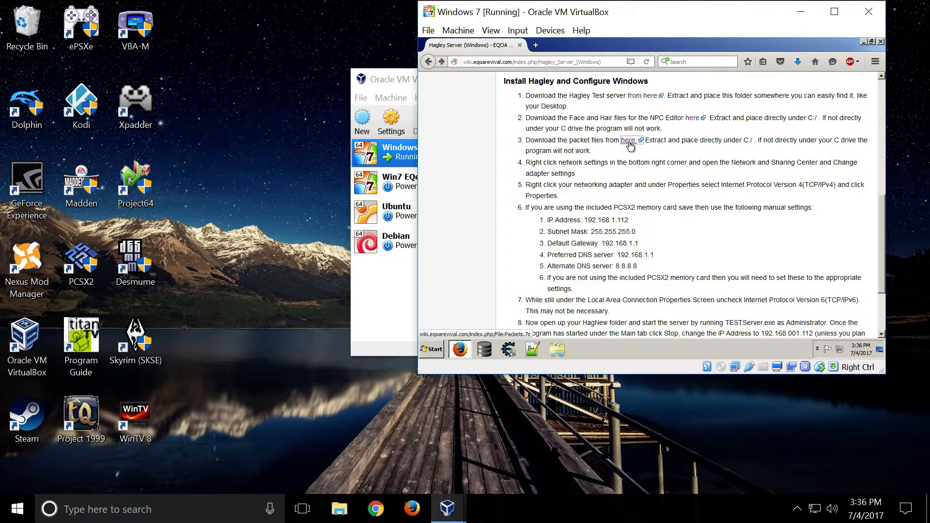
left_click(798, 63)
left_click(731, 196)
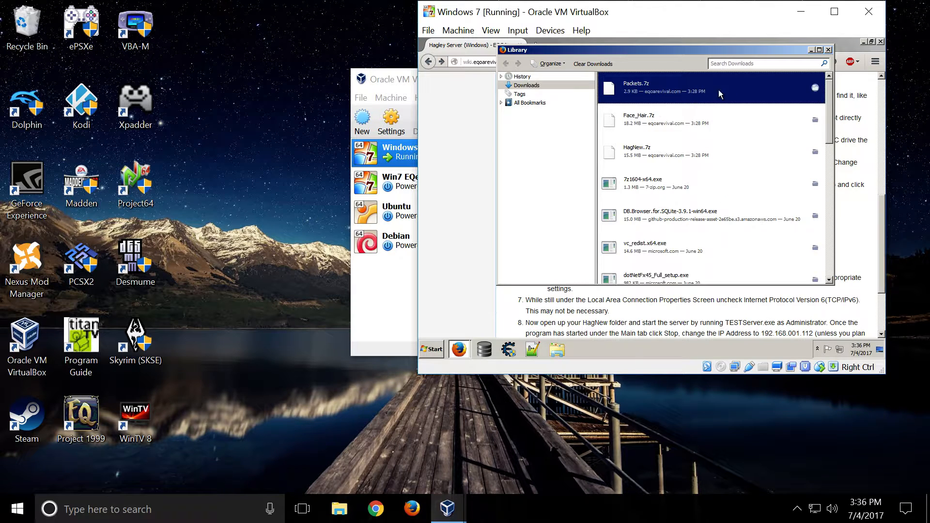
left_click(828, 49)
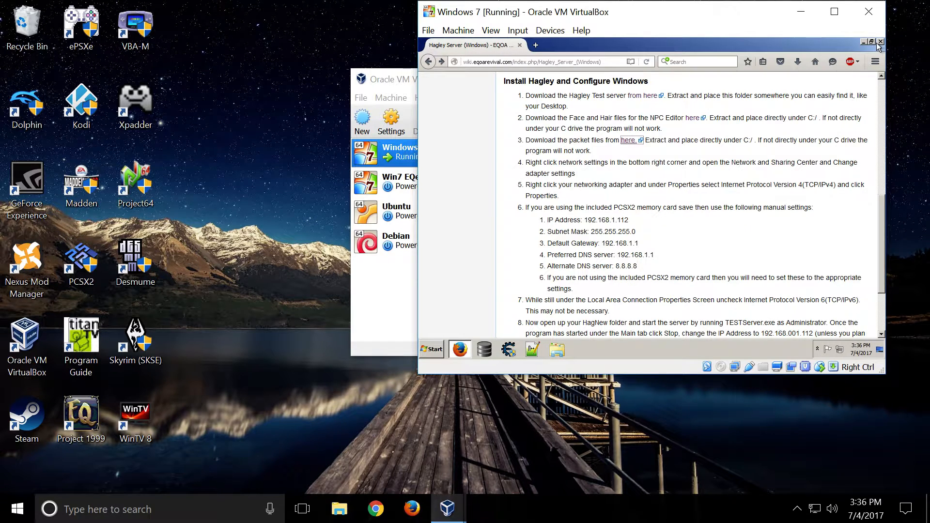
left_click(863, 42)
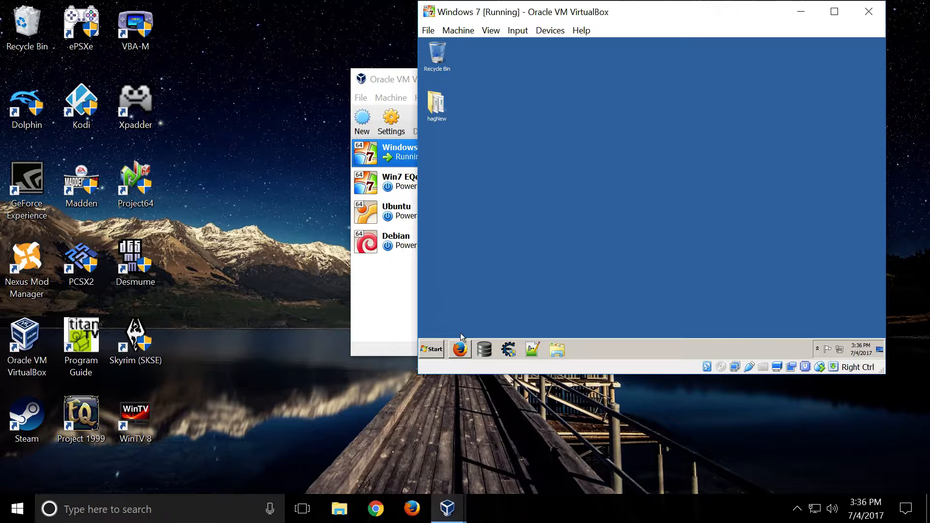
- Open the Downloads folder of the guest's user account in the Windows 7 virtual machine
left_click(427, 351)
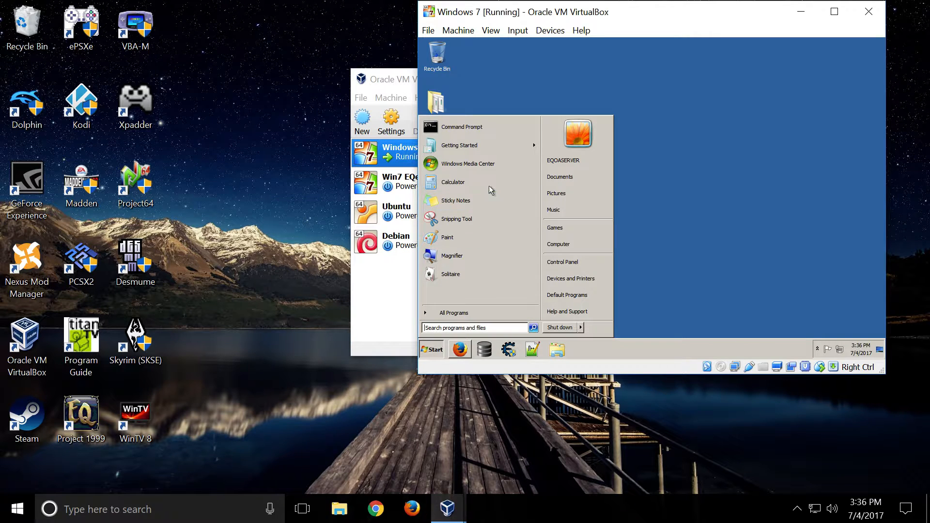
left_click(575, 182)
left_click(479, 121)
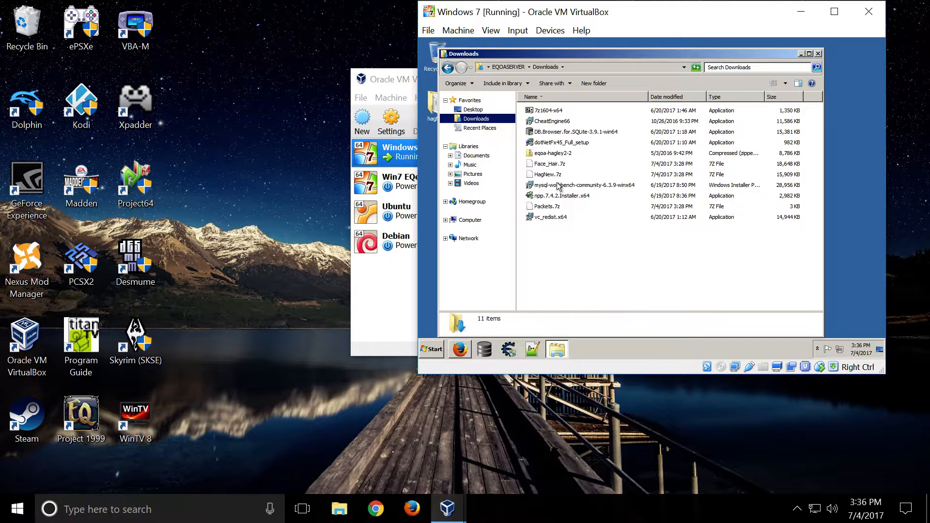
- Delete the mysql-workbench-community-6.3.9-winx64, npp.7.4.2.Installer.x64 and vc_redist.x64 installers from the Downloads folder
left_click(563, 165)
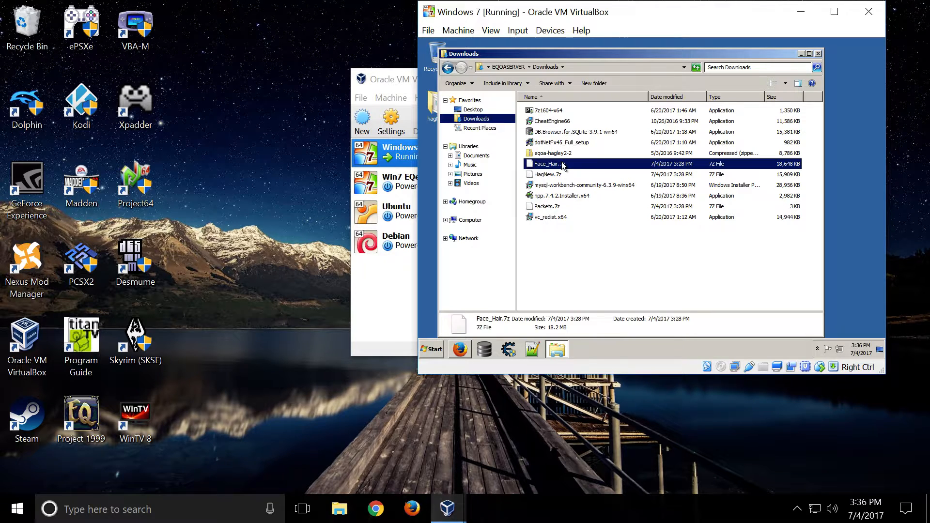
left_click(573, 188)
key("Delete")
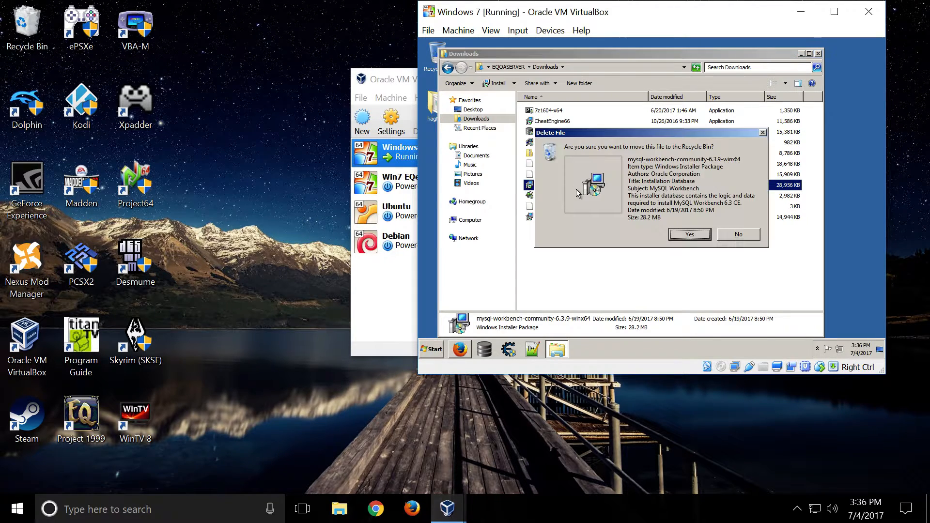
left_click(693, 234)
key("Delete")
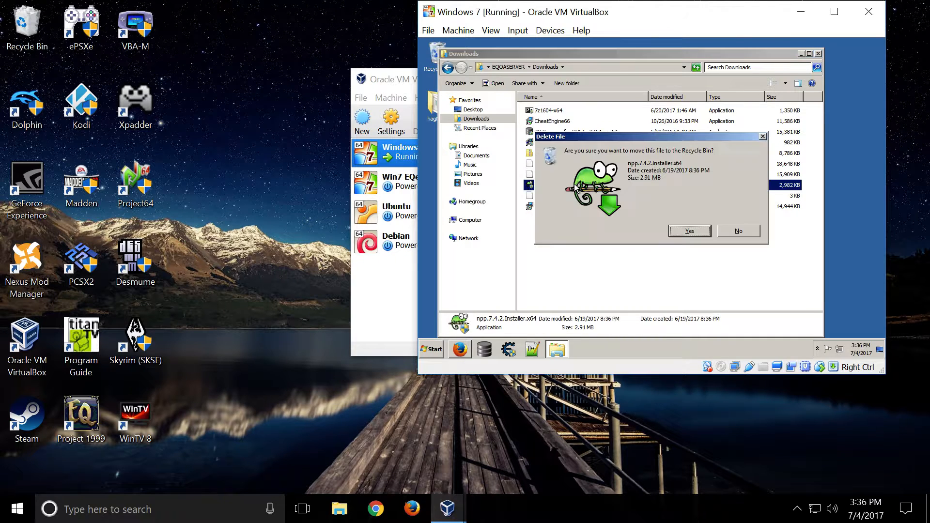
left_click(690, 231)
left_click(555, 194)
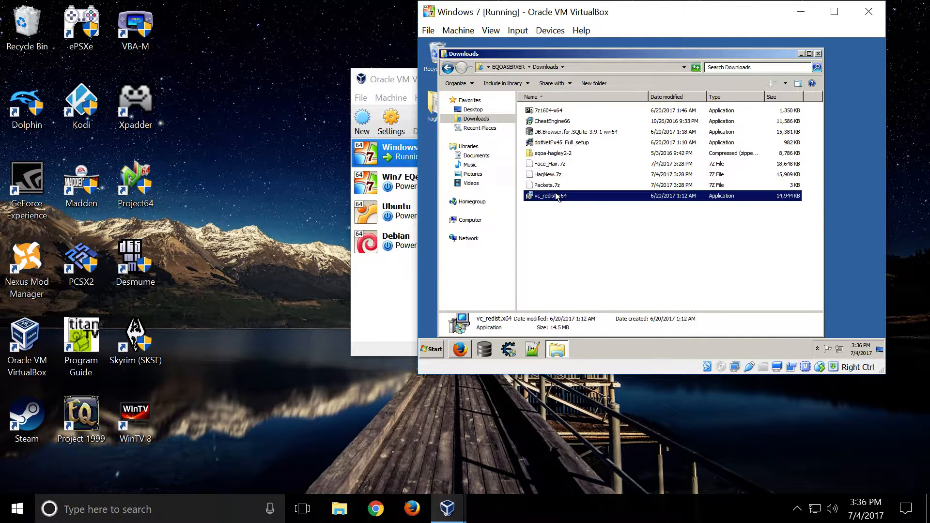
key("Delete")
left_click(690, 231)
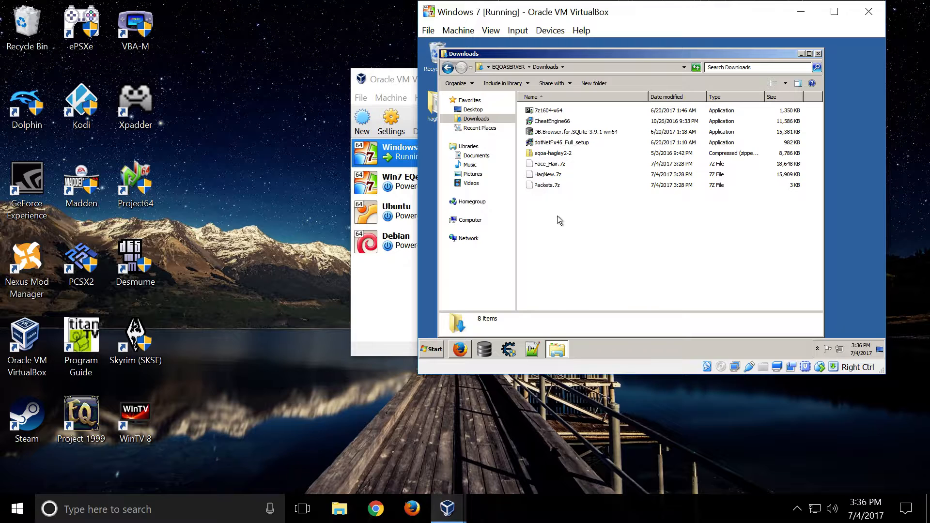
- Extract the Face_Hair.7z, HagNew.7z and Packets.7z archives with 7-Zip, each into its own folder
left_click_drag(557, 216, 542, 164)
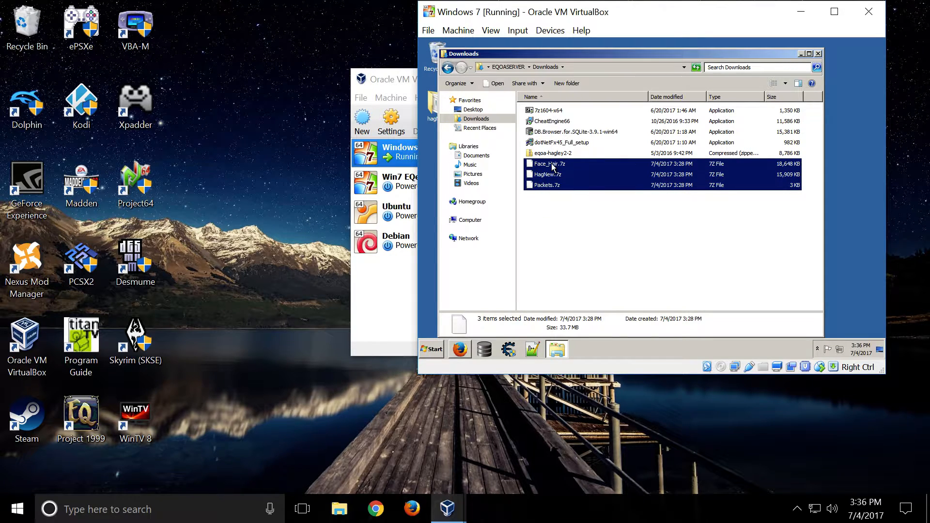
right_click(554, 167)
mouse_move(591, 173)
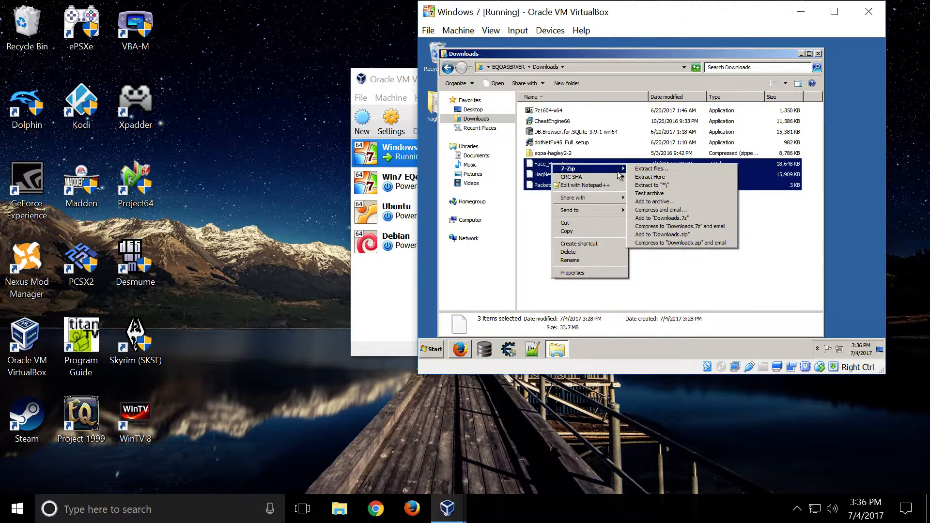
left_click(671, 186)
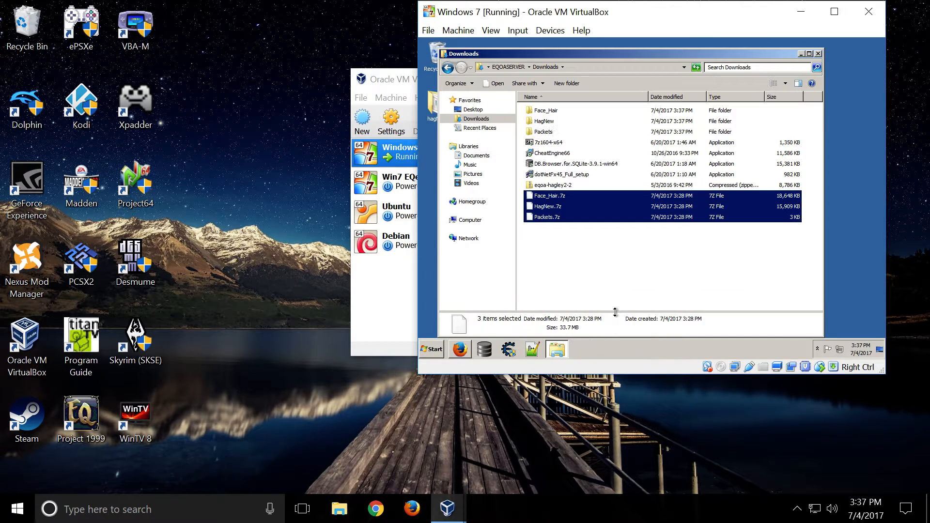
left_click(586, 303)
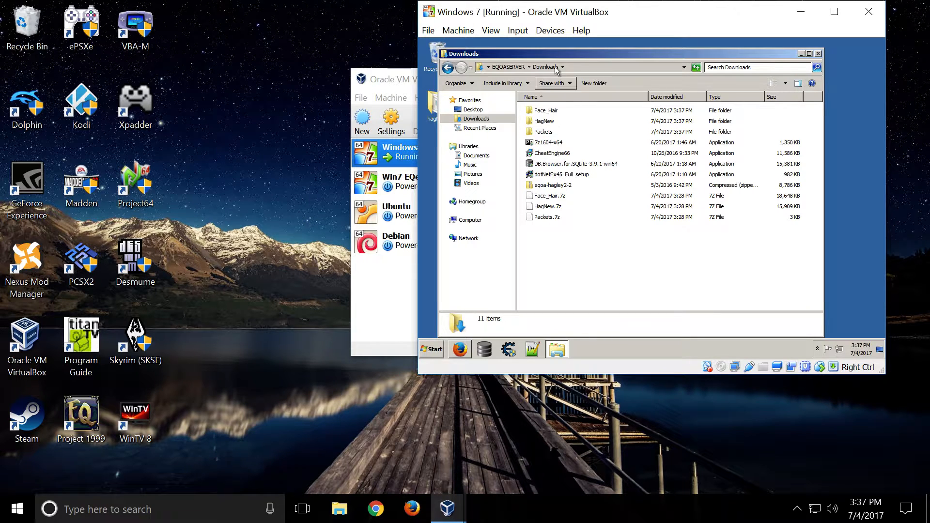
- Reposition the Downloads window, view the packets database file in the extracted Packets folder, and return to Downloads
left_click_drag(564, 57, 645, 50)
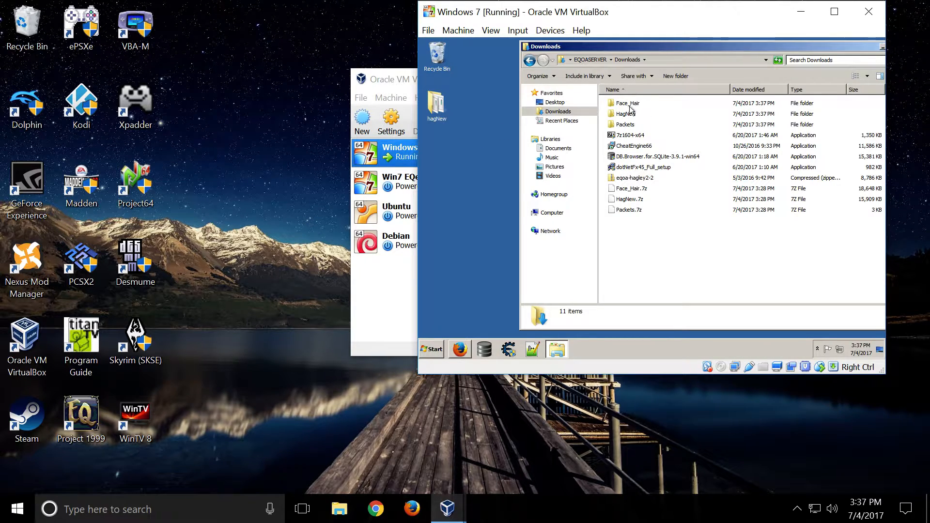
double_click(627, 125)
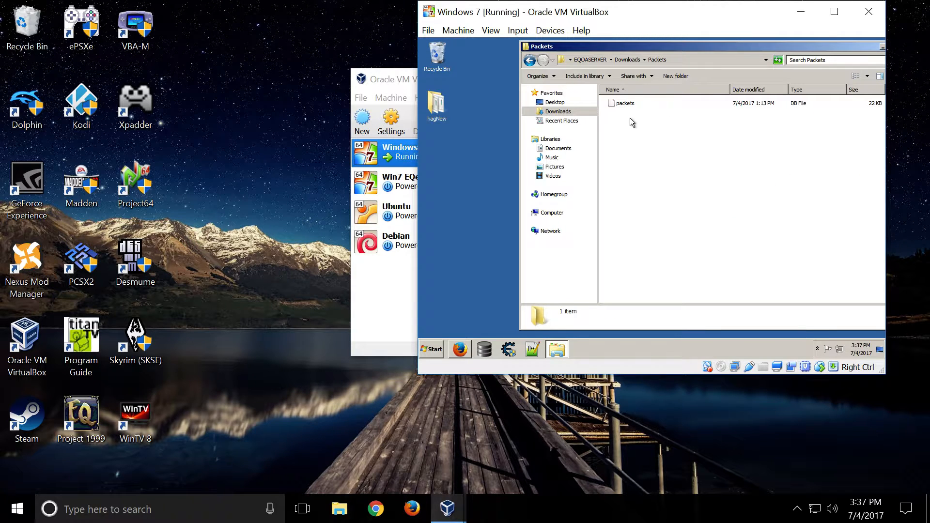
left_click(630, 104)
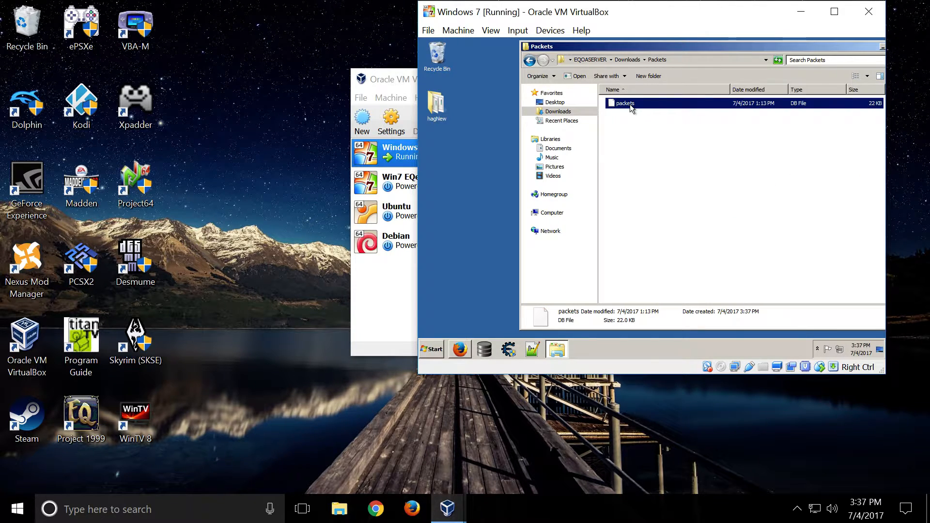
left_click(529, 60)
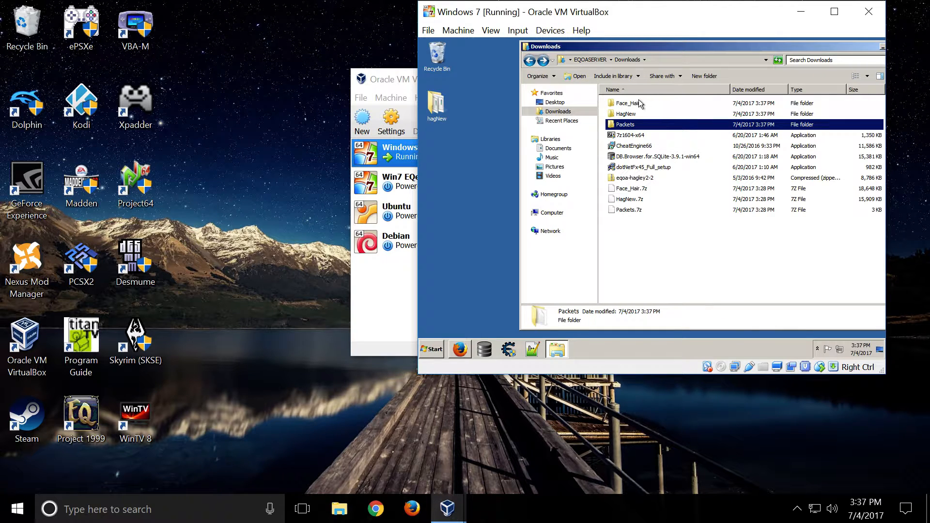
- Check the root of Local Disk (C:) for the Face_Hair folder and packets file, and close the window
left_click(558, 216)
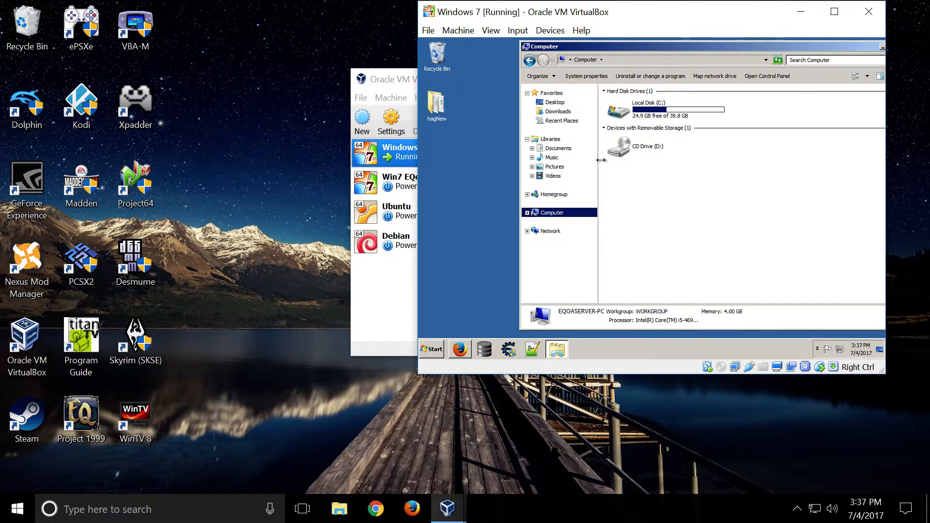
double_click(661, 109)
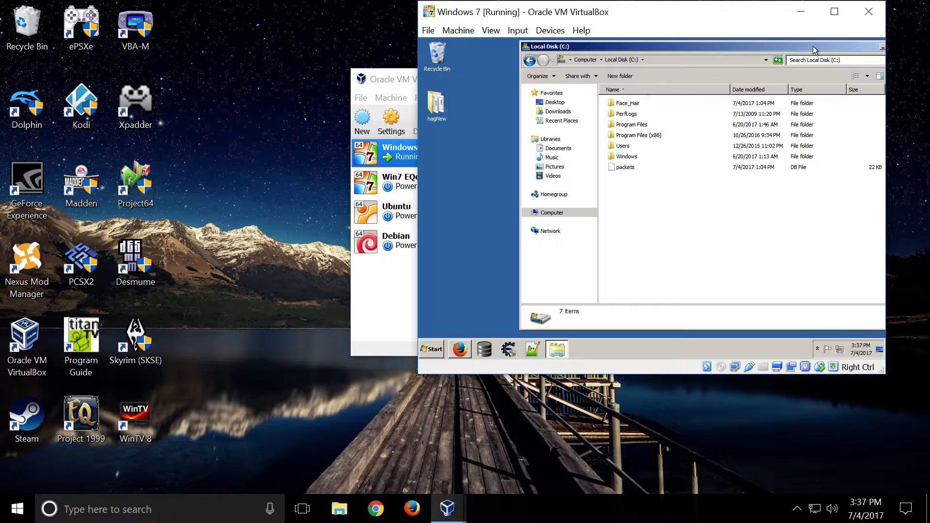
left_click_drag(813, 45, 758, 47)
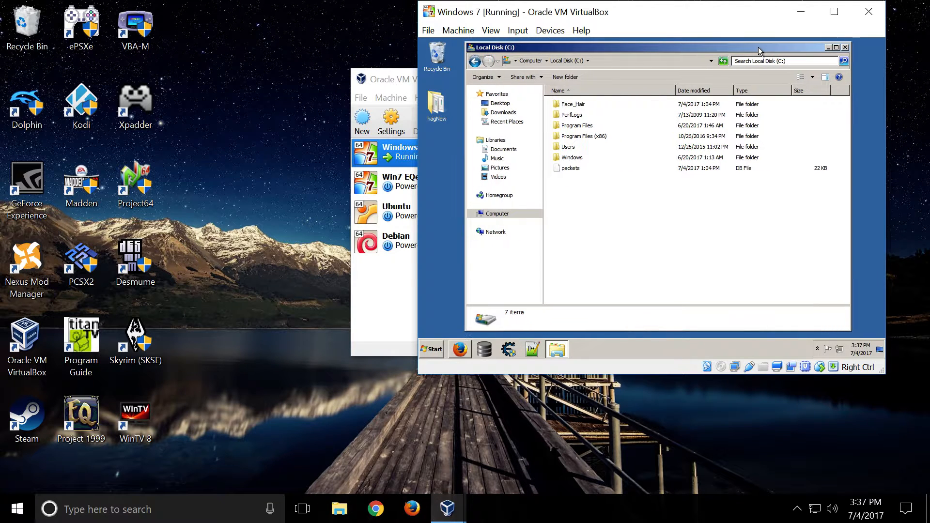
left_click(846, 47)
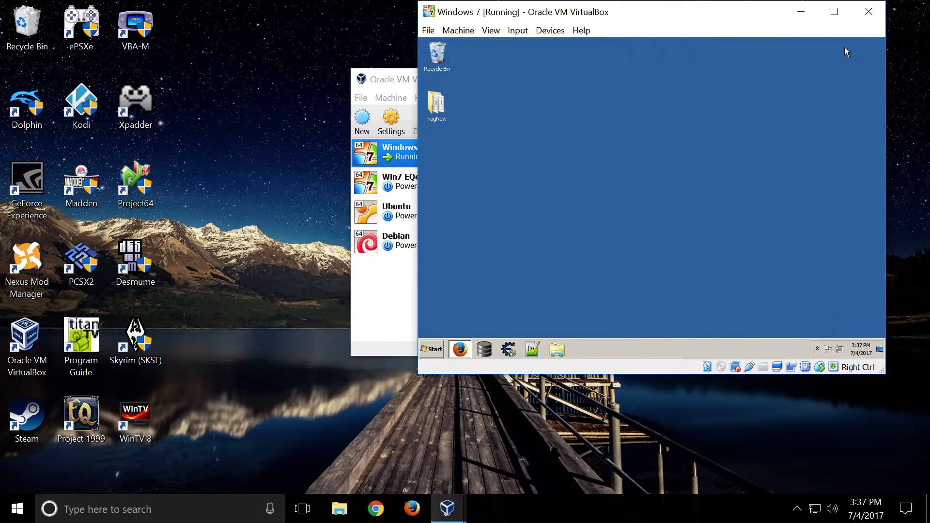
- Review the compatibility and privilege settings of TESTServer in the desktop's hagNew folder, and close the folder
double_click(436, 103)
scroll(600, 225, "down", 5)
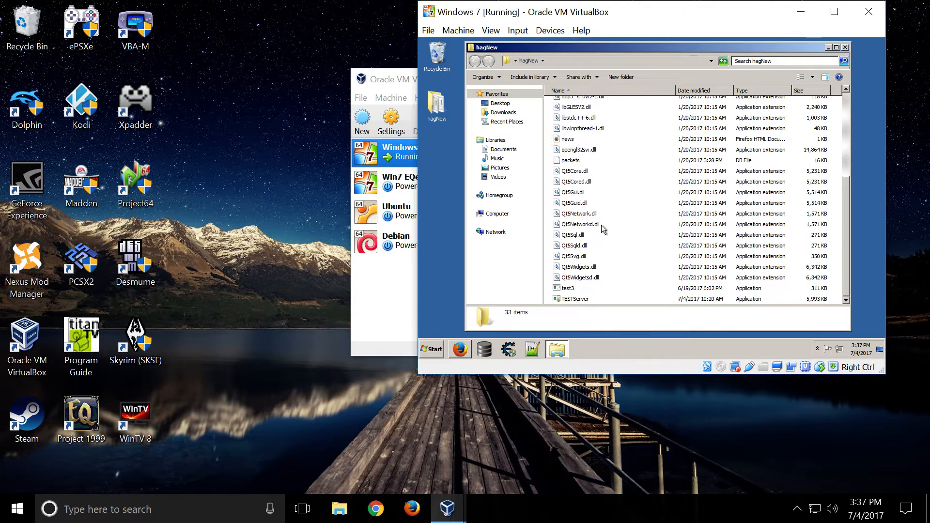
left_click(578, 300)
right_click(578, 299)
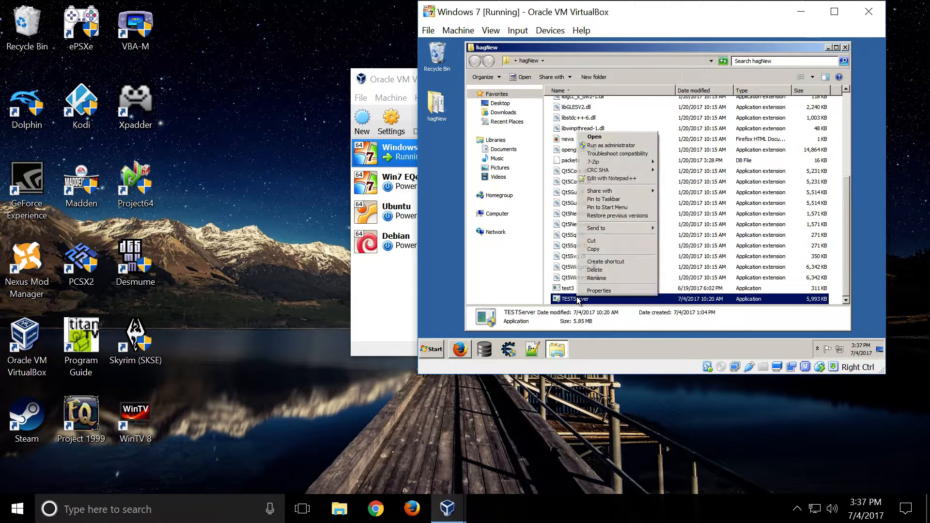
left_click(596, 291)
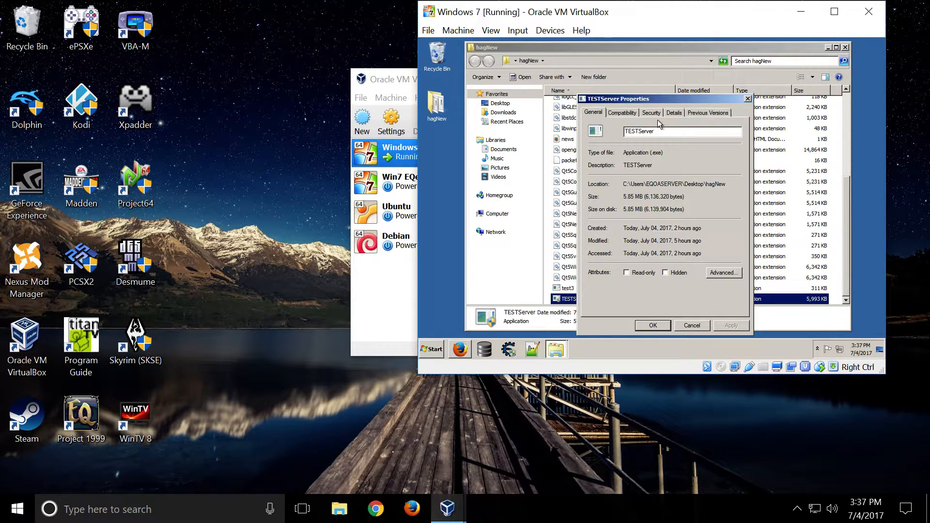
left_click(622, 113)
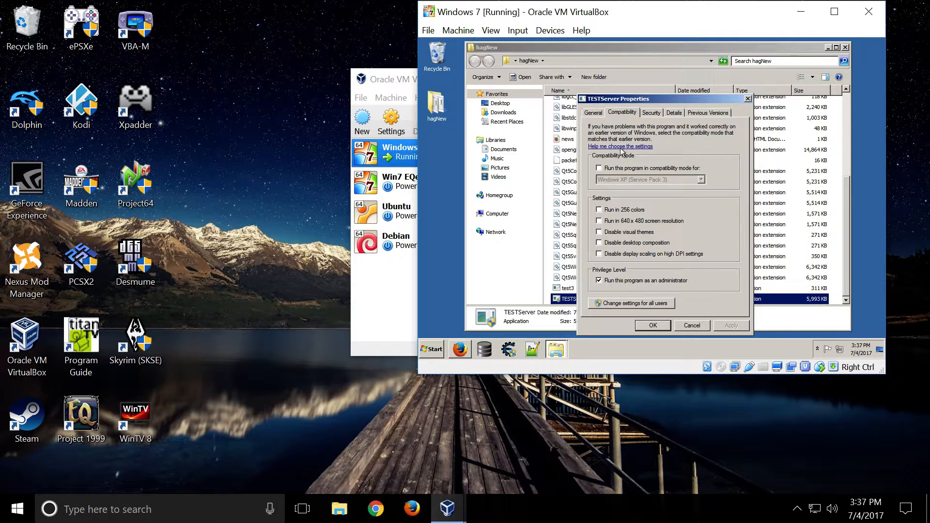
left_click(696, 328)
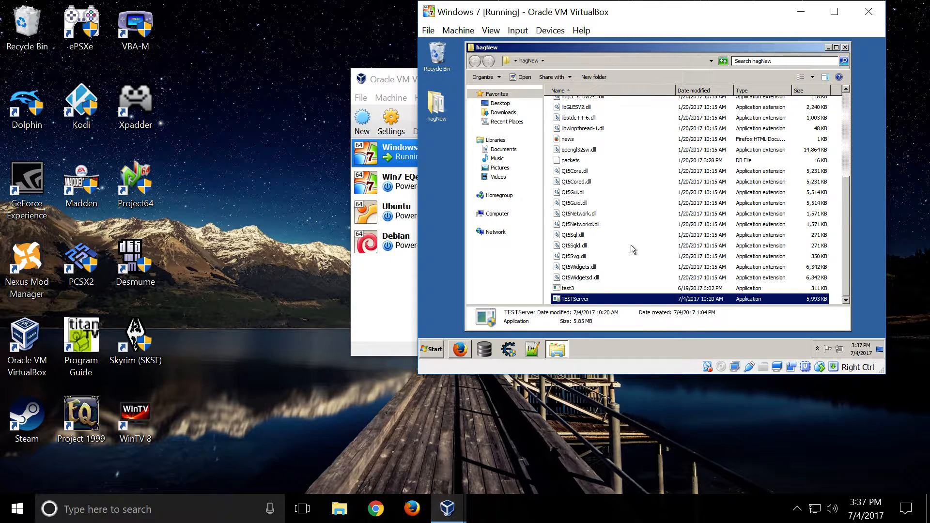
scroll(631, 248, "up", 5)
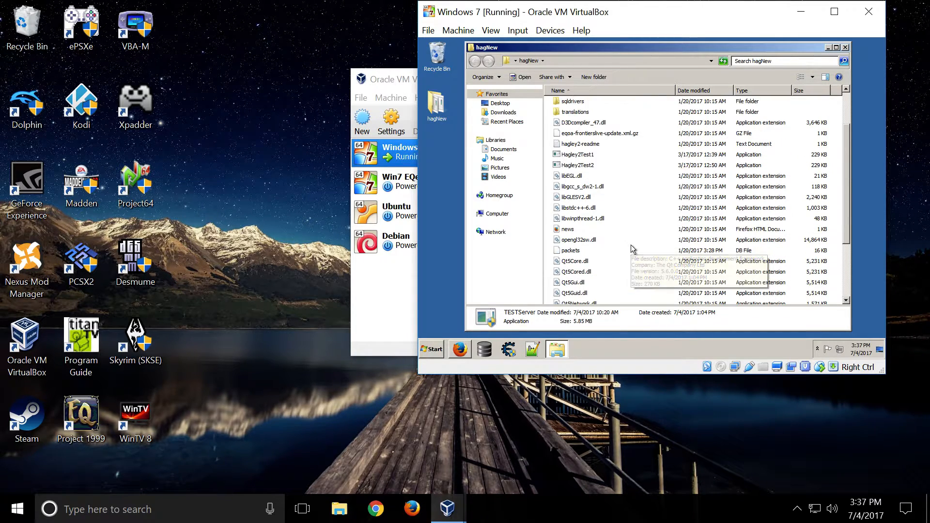
scroll(630, 245, "down", 5)
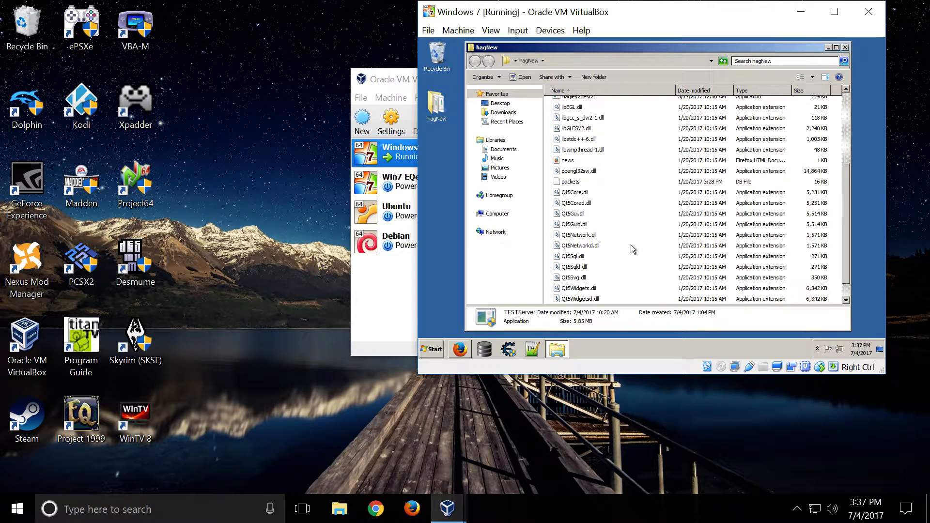
left_click(845, 47)
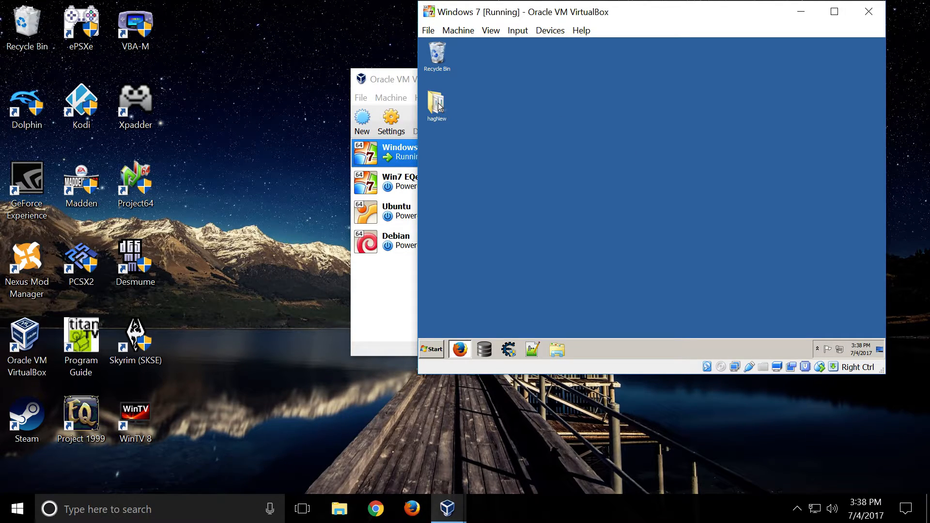
- View the guest's hidden notification icons, and briefly open DB Browser for SQLite and close it
left_click(817, 352)
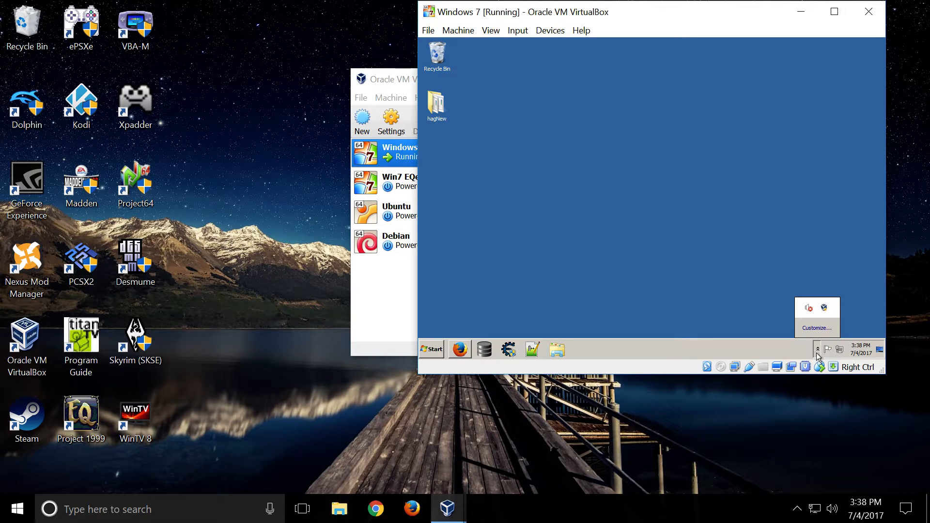
left_click(817, 352)
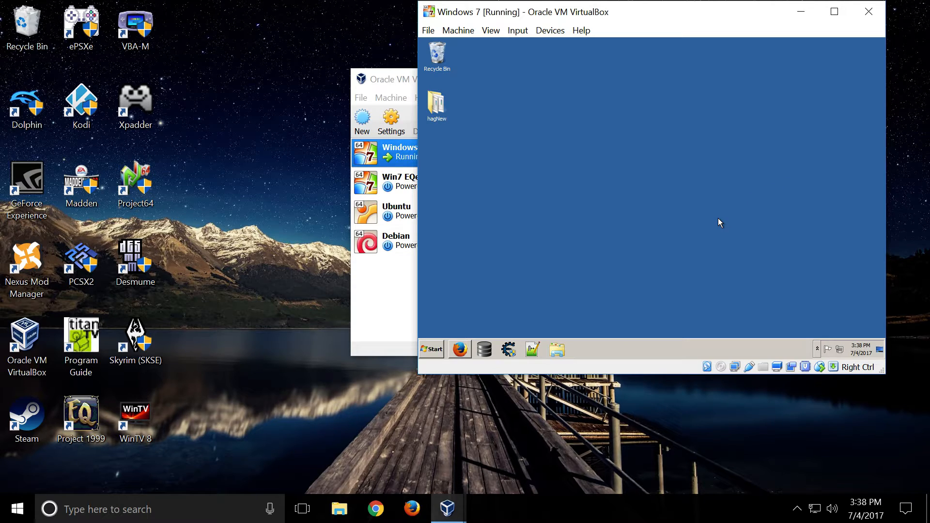
left_click(483, 351)
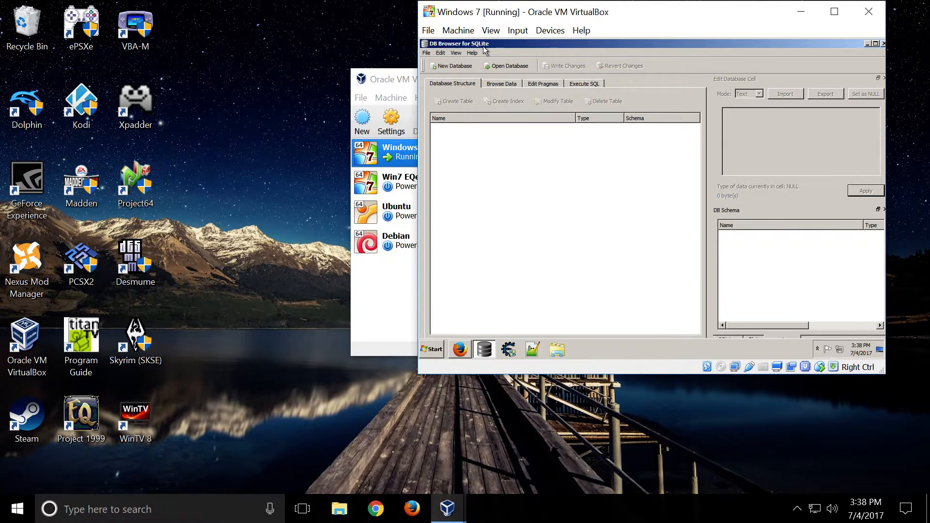
left_click(882, 44)
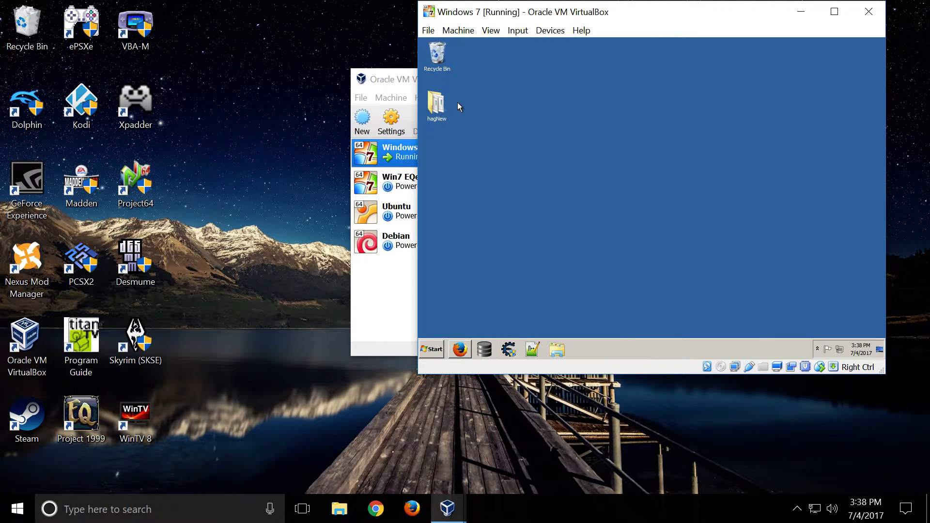
- Run TESTServer from the hagNew folder on the guest desktop and allow it to make changes to the computer
double_click(436, 103)
scroll(600, 234, "down", 5)
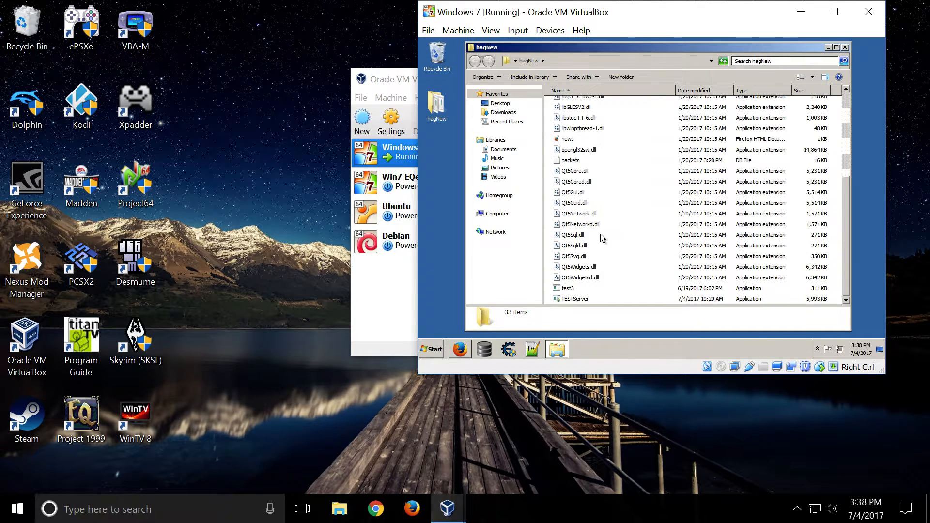
double_click(579, 299)
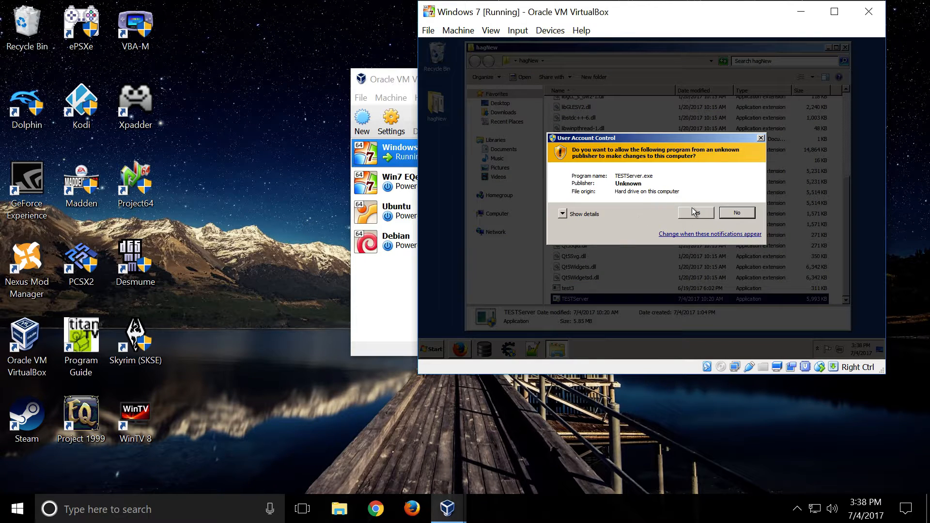
left_click(694, 212)
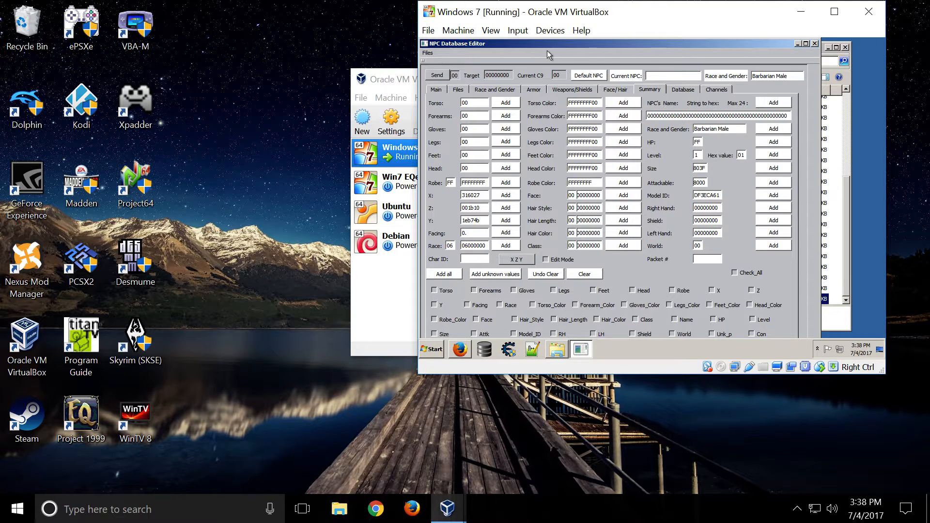
- Stop the server in the NPC Database Editor's main view, set its IP address to 192.168.001.112, and restart it
left_click_drag(570, 44, 591, 45)
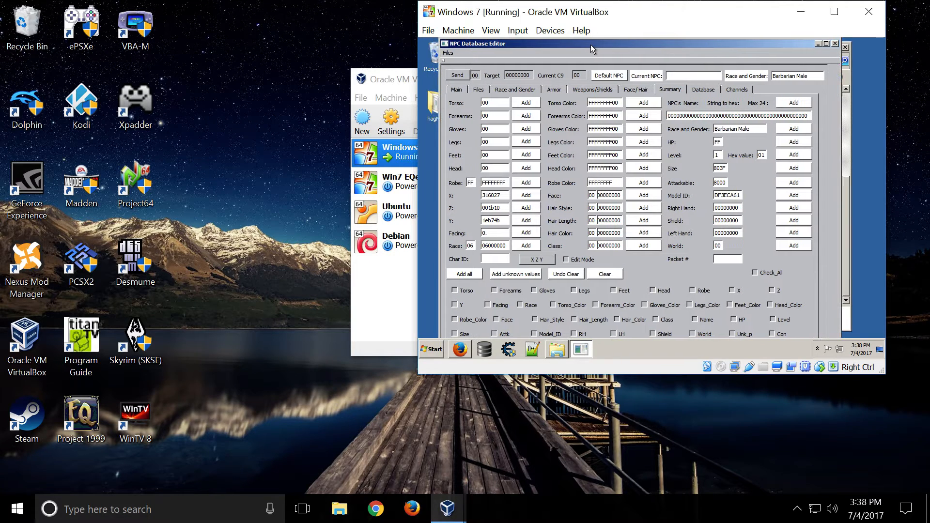
left_click(463, 88)
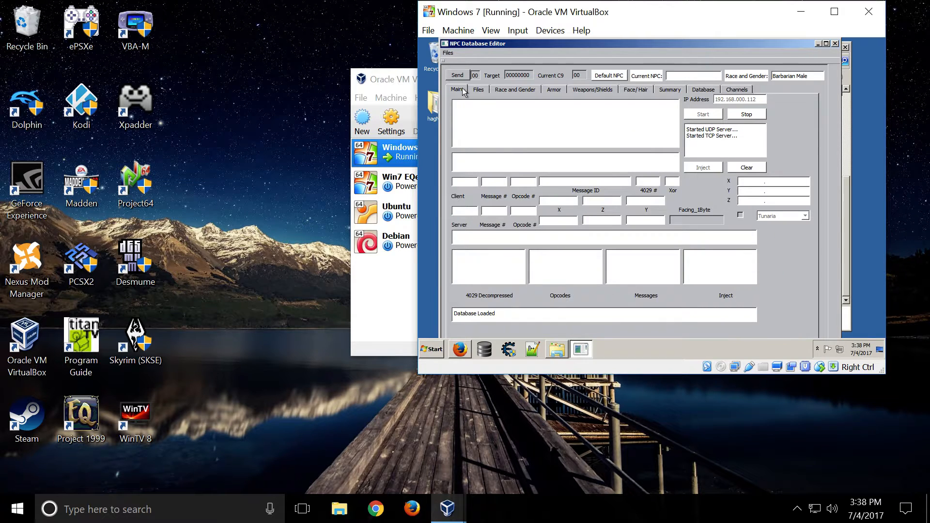
left_click(754, 115)
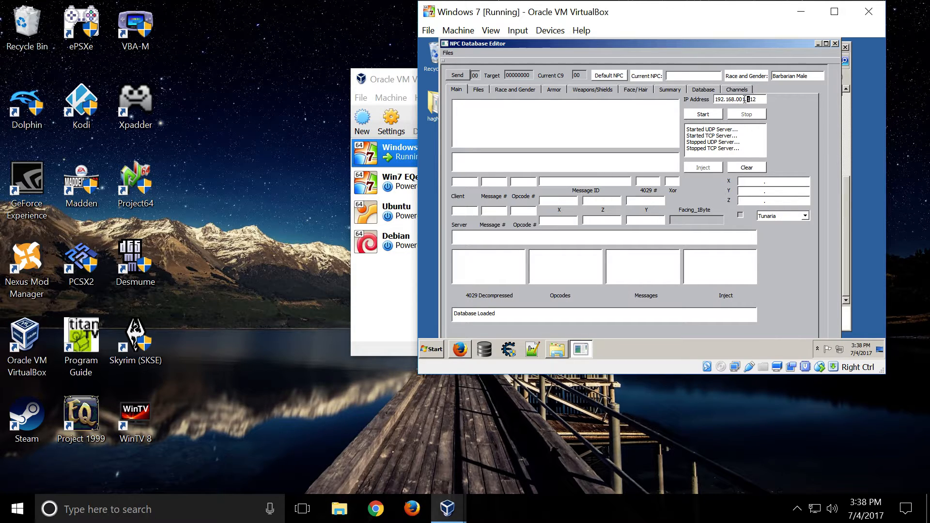
left_click(710, 117)
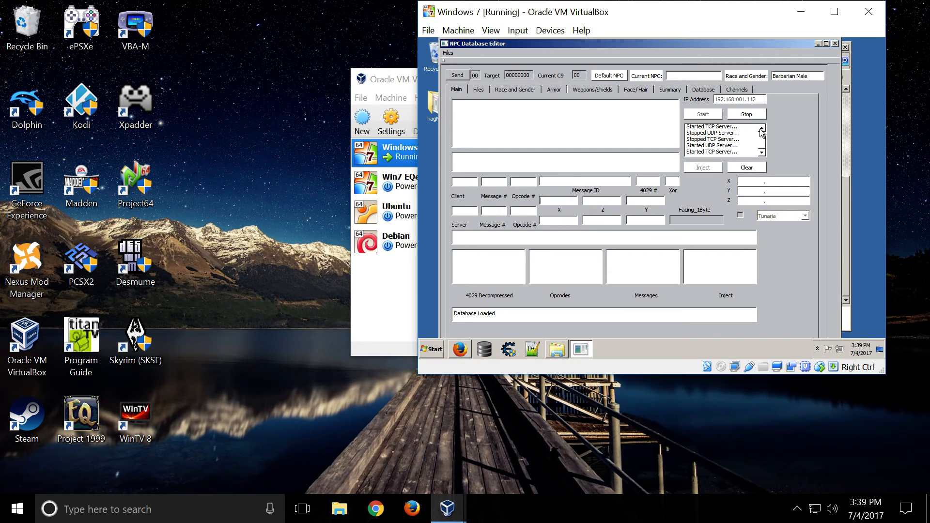
left_click(321, 131)
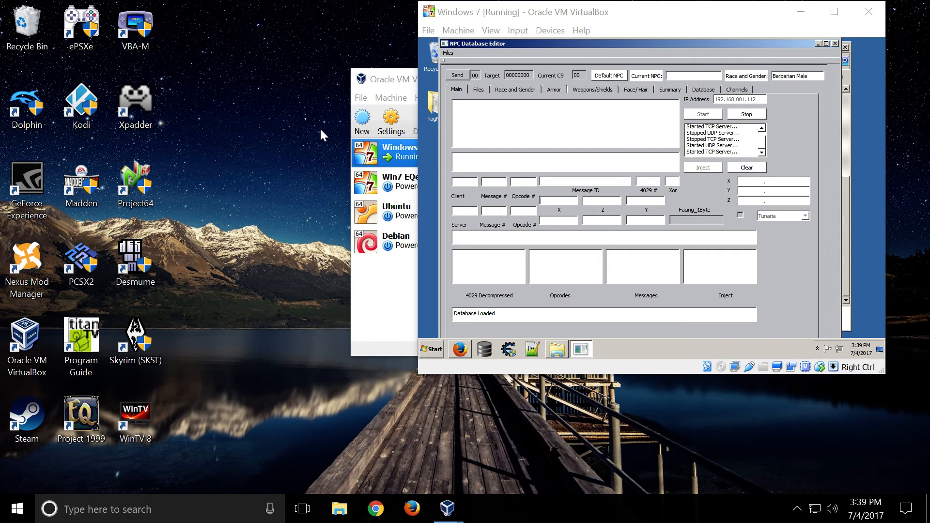